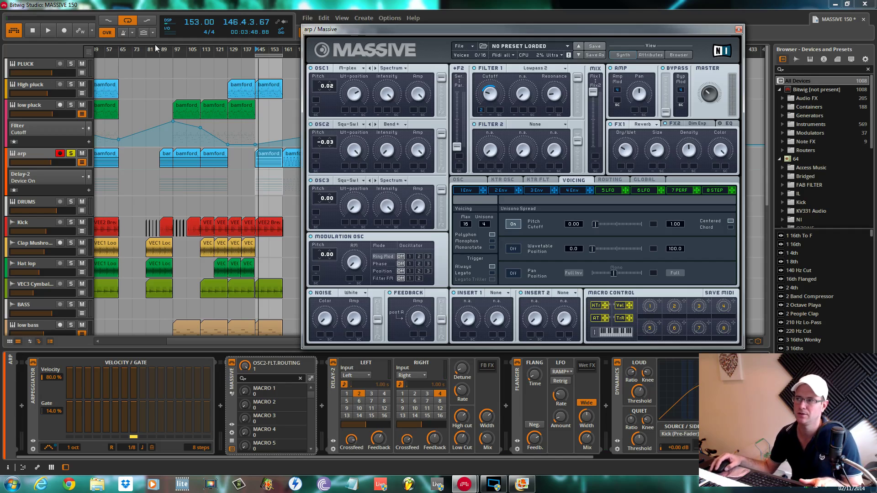
Move the arp's Massive window aside, solo PLUCK and High pluck, and start playback.
drag(475, 31, 442, 286)
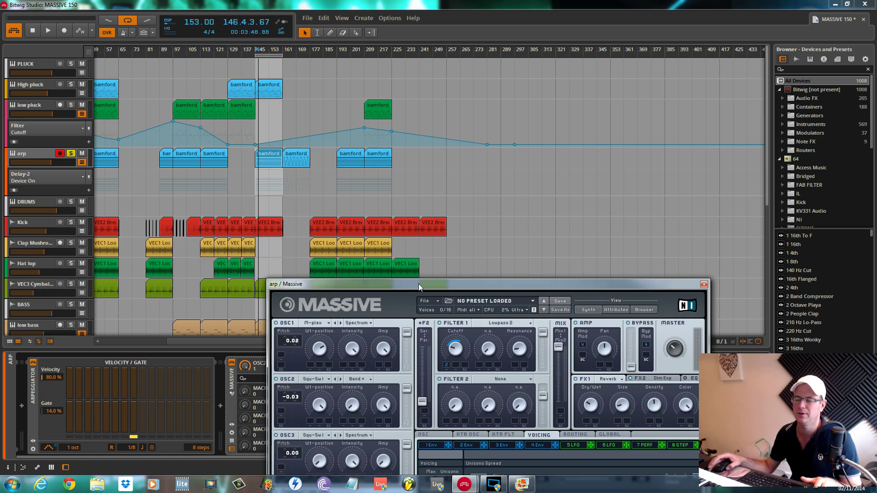
drag(419, 284, 501, 326)
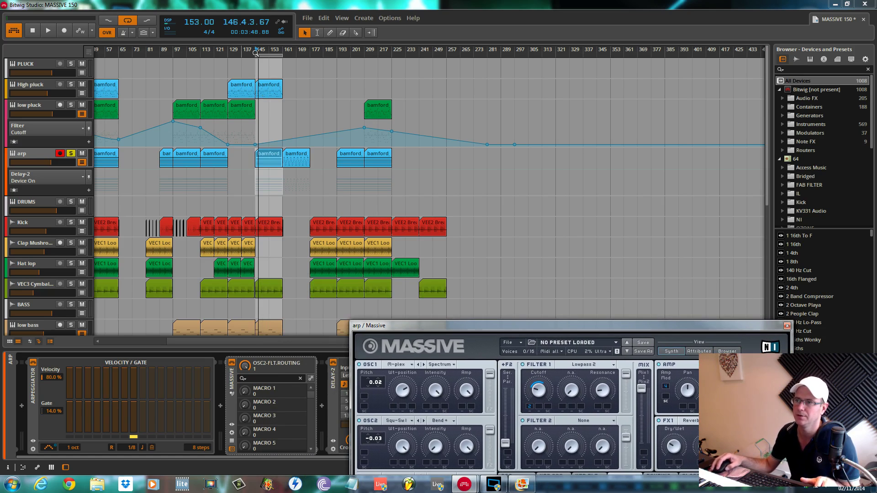
drag(71, 85, 71, 64)
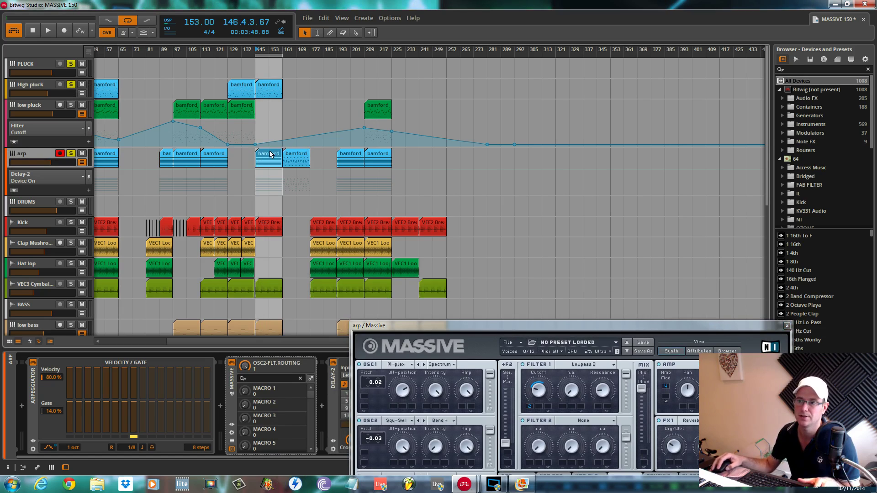
key(space)
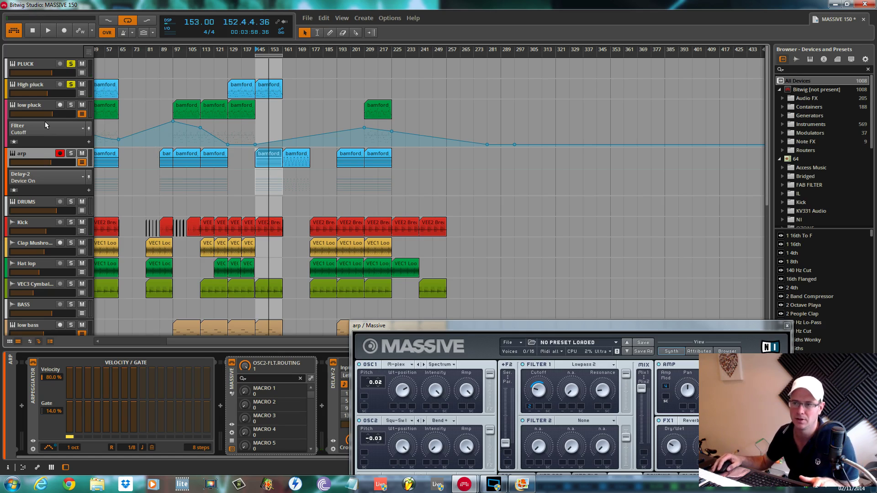
Select the low pluck track, raise its Massive window, and play from bar 129.
click(49, 91)
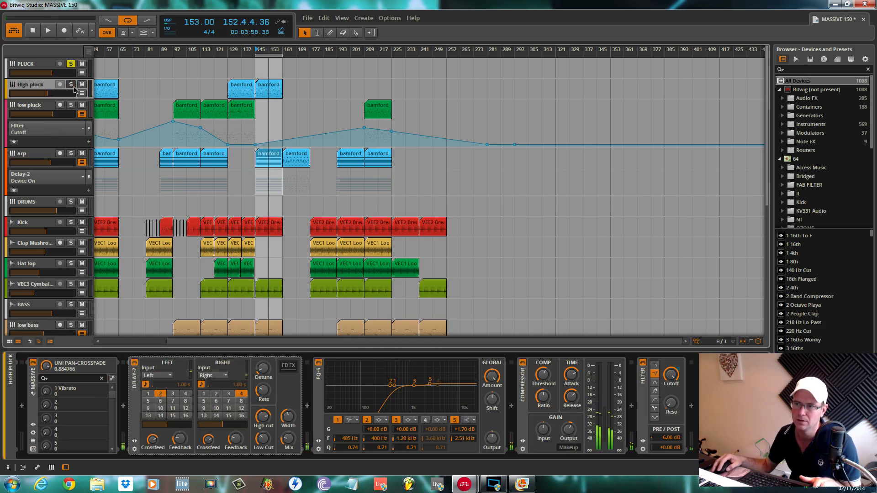
click(71, 104)
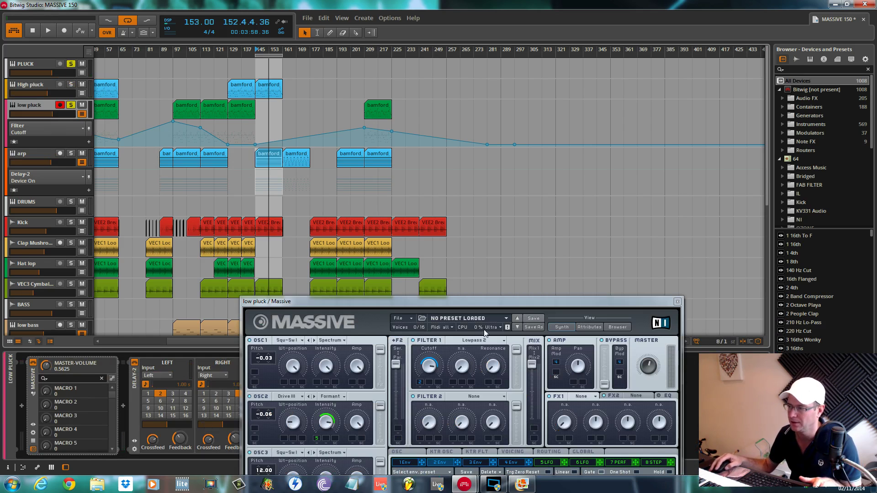
drag(519, 307, 534, 158)
click(228, 112)
drag(321, 155, 317, 143)
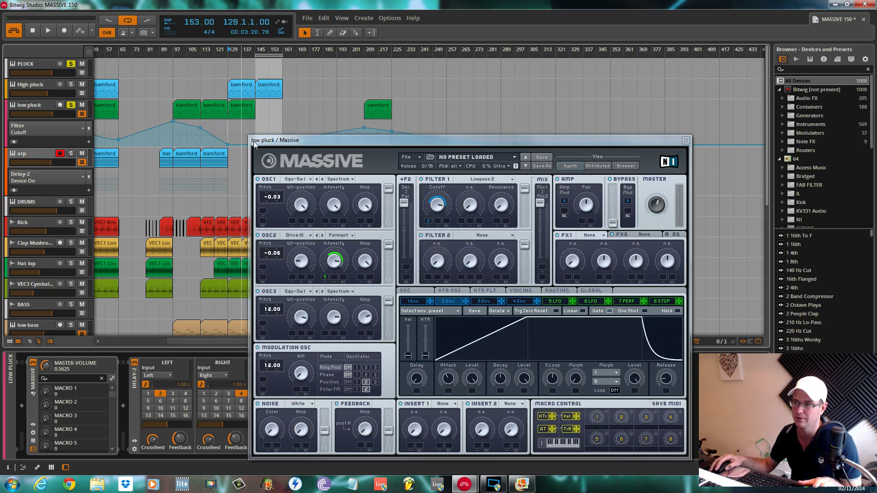
key(space)
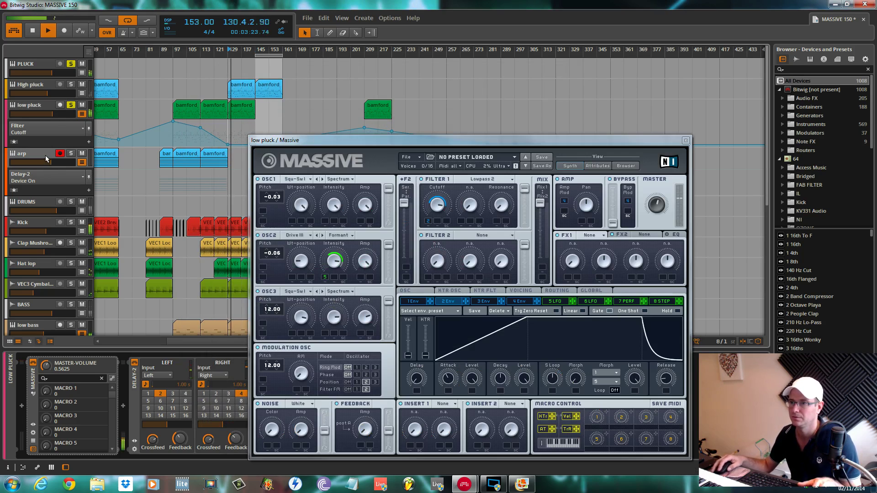
Select the arp track, move its Massive window up, and stop playback.
click(16, 153)
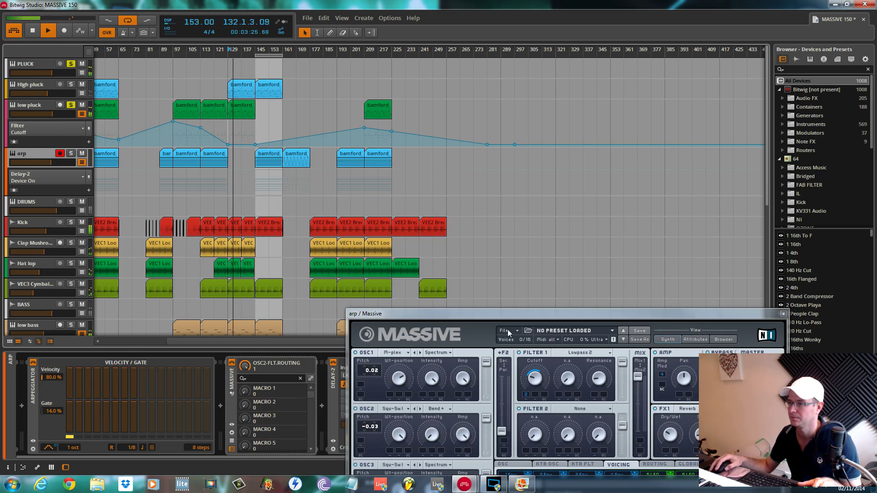
drag(520, 318, 440, 62)
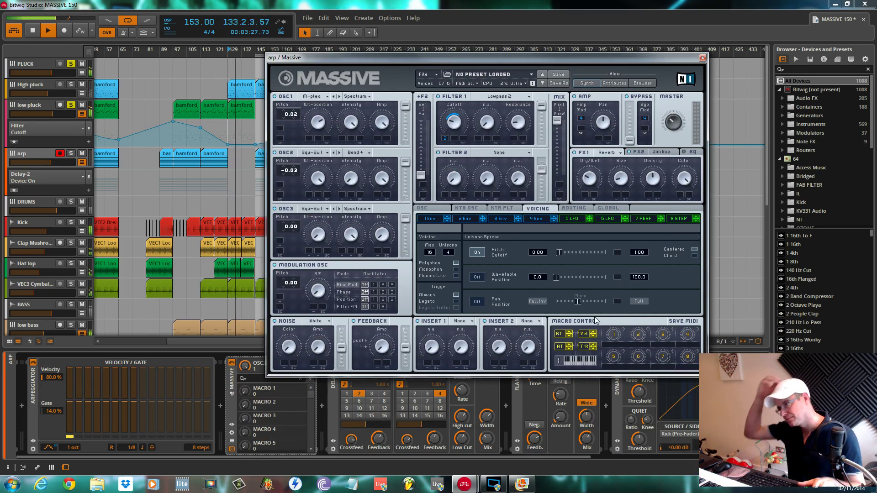
key(space)
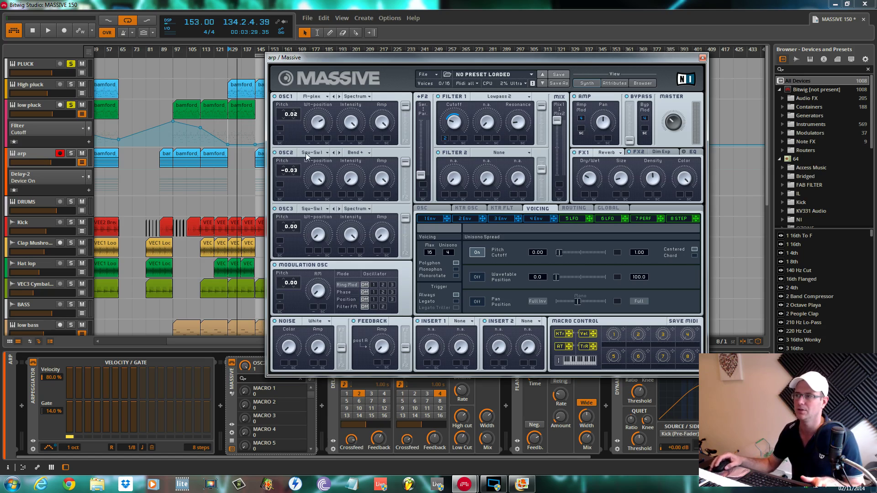
Restart the arrangement playback from around bar 129.
click(70, 105)
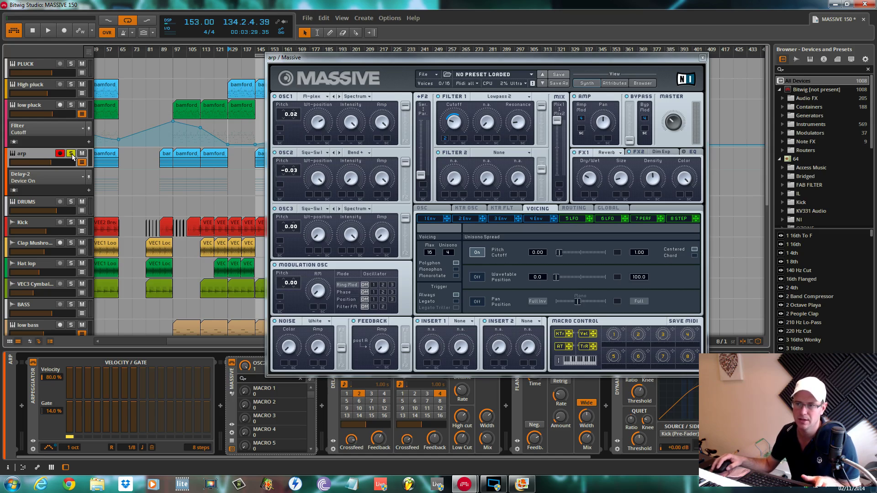
key(space)
key(space)
click(253, 173)
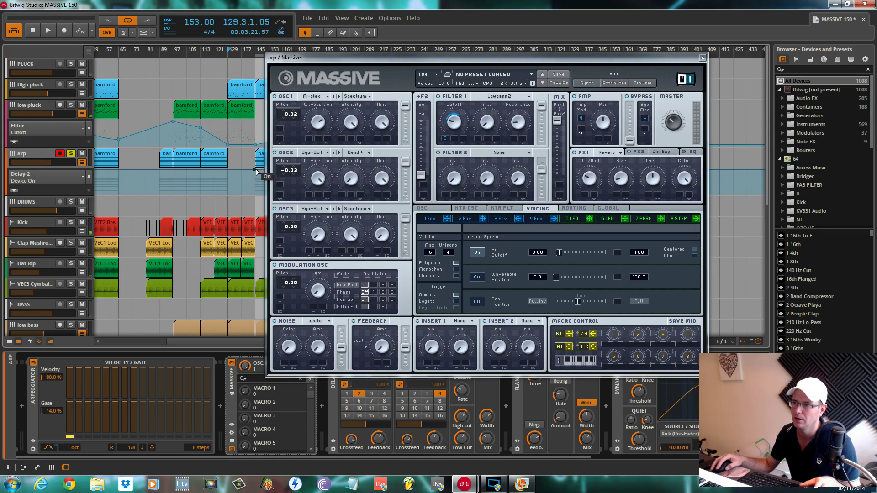
key(space)
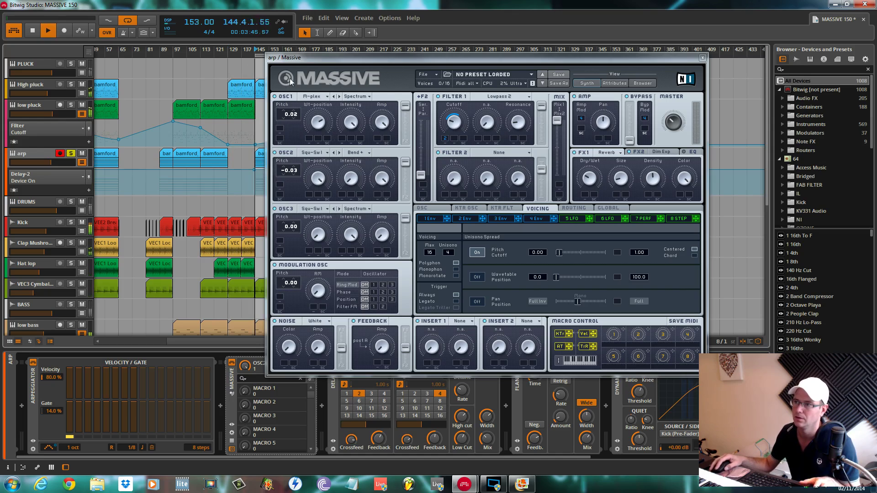
Zoom the arranger in, start playback from bar 145, then zoom back out.
drag(298, 58, 444, 98)
key(space)
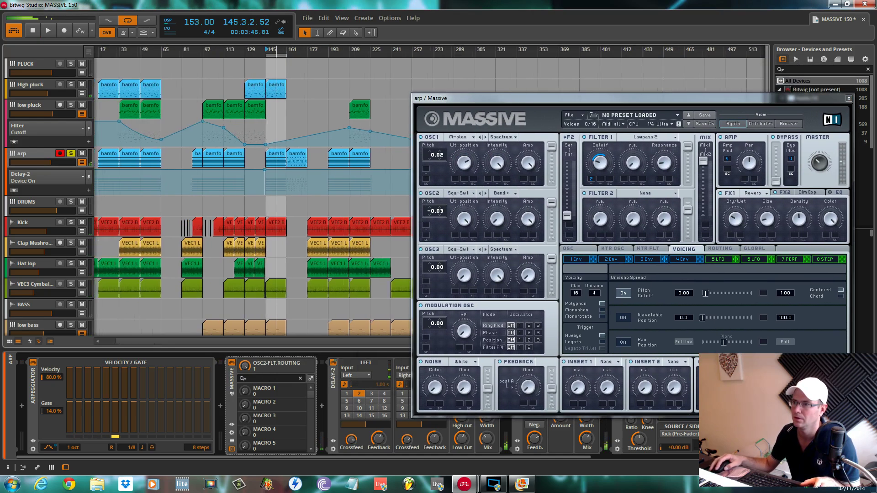
key(plus)
click(141, 59)
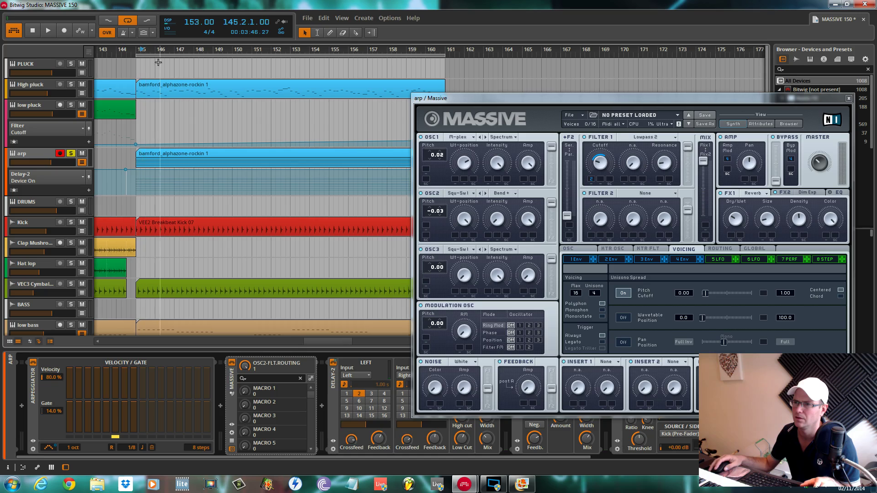
key(space)
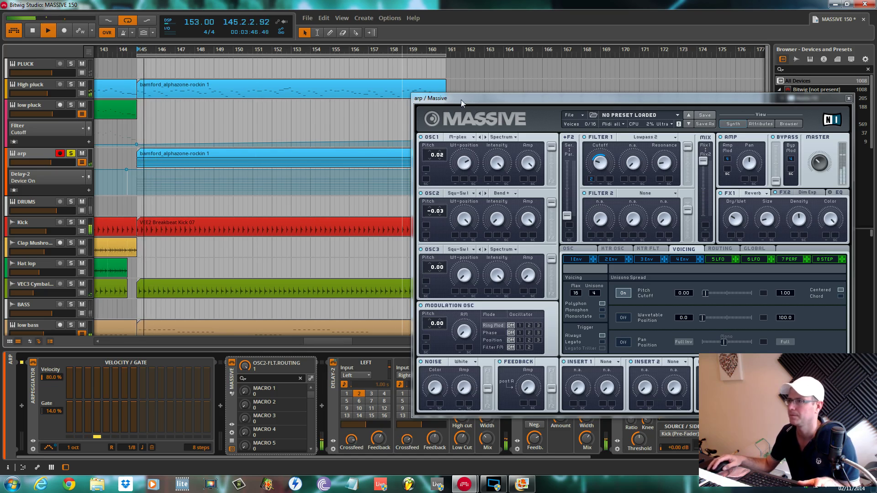
key(minus)
key(minus)
key(minus)
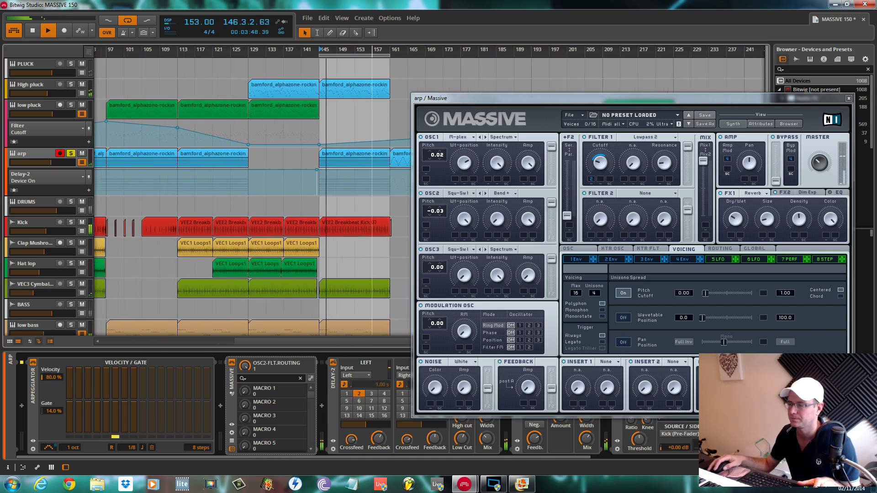
Move the Massive window up and left and solo the arp track.
drag(496, 100, 395, 40)
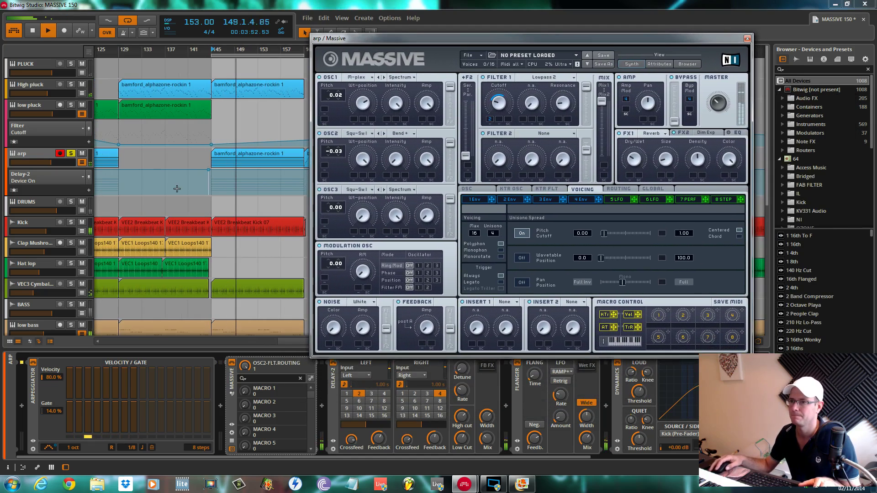
click(71, 154)
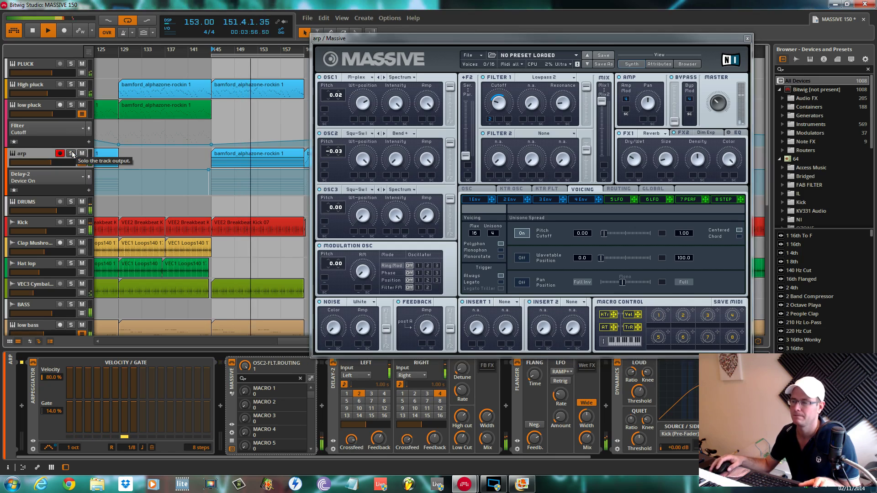
click(71, 154)
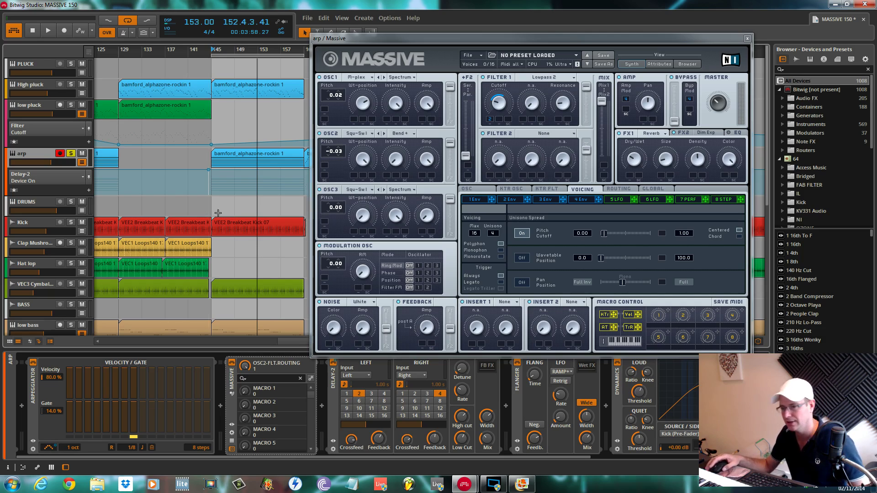
Open the arp clip's G3–G4 notes in the editor and audition them briefly.
double_click(233, 158)
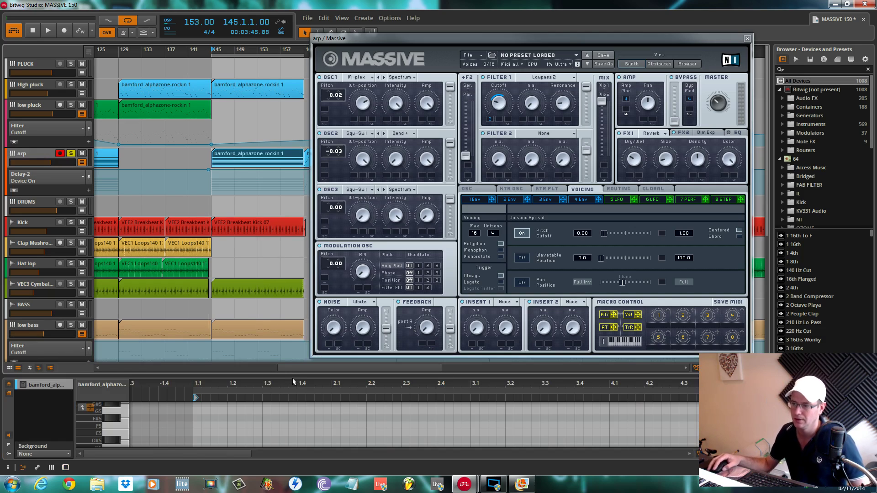
drag(293, 377, 293, 133)
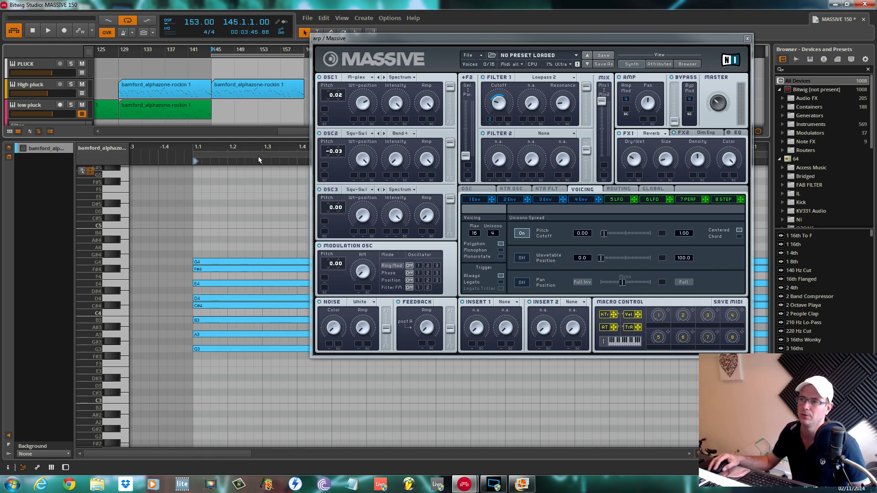
drag(267, 140, 261, 368)
key(space)
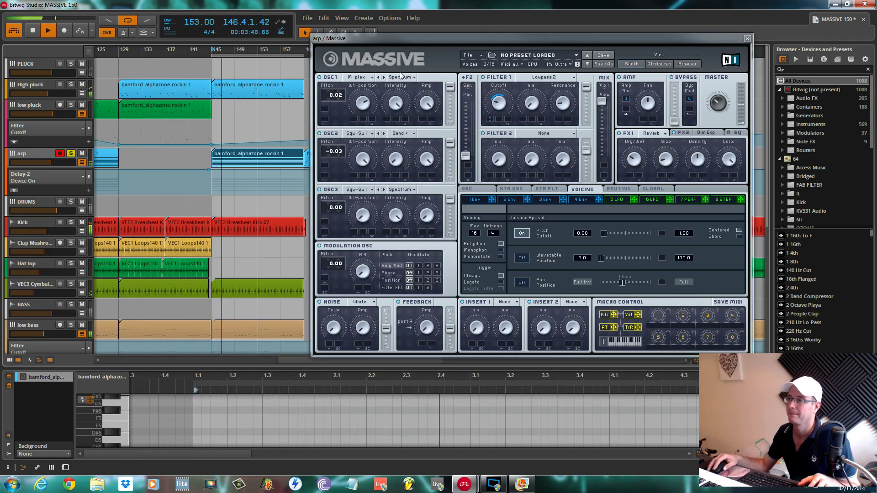
key(space)
Select the arp clip at bar 161, enlarge its note editor, audition, and reveal the full Massive panel.
drag(407, 40, 389, 265)
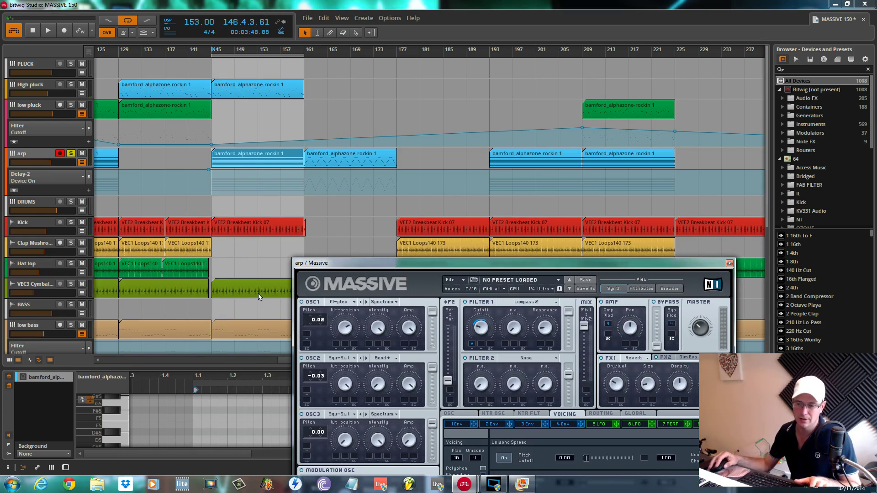
click(343, 163)
drag(450, 270, 461, 435)
drag(404, 368, 439, 64)
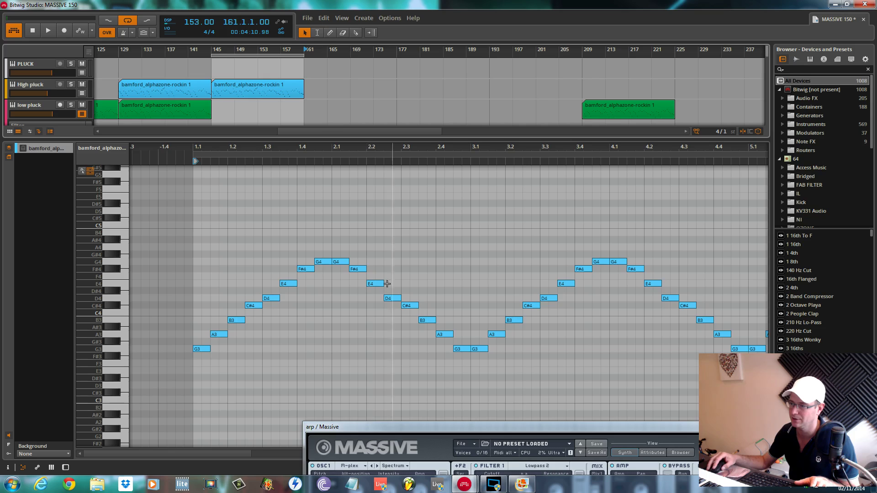
key(space)
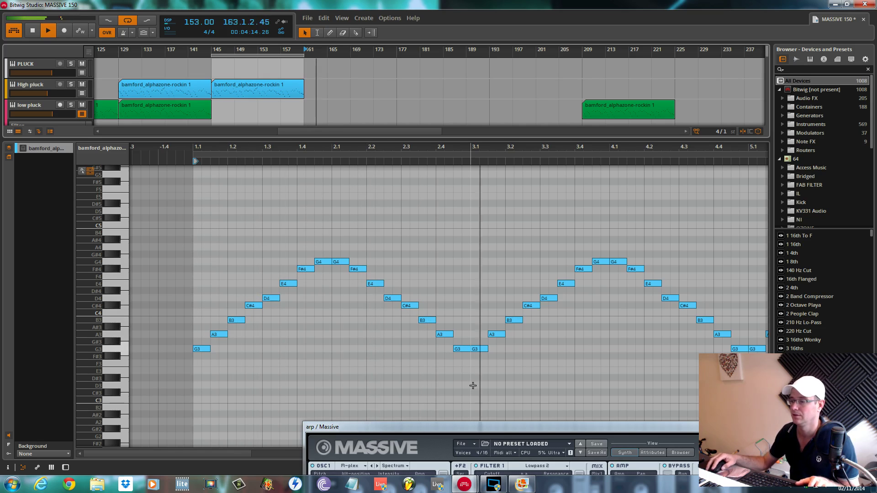
key(space)
drag(465, 428, 442, 174)
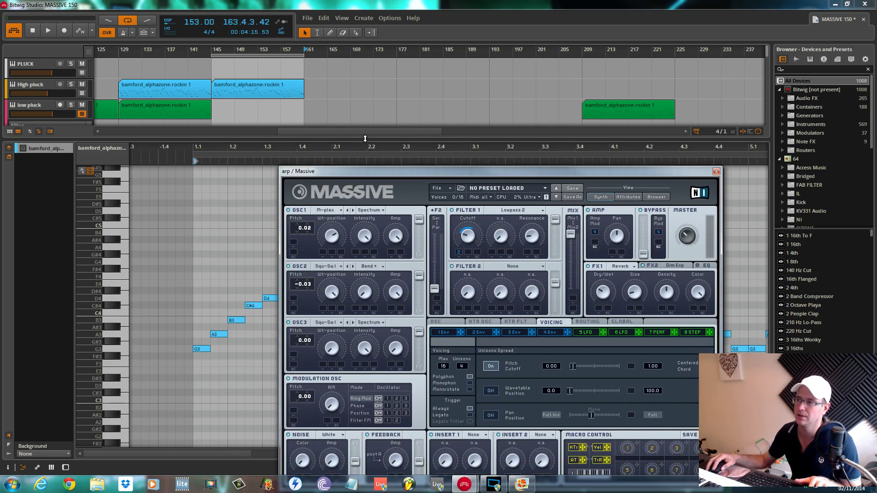
Expand the arrangement to show more tracks, play from bar 145, and bring the arp's Massive panel forward.
drag(365, 138, 365, 290)
click(213, 133)
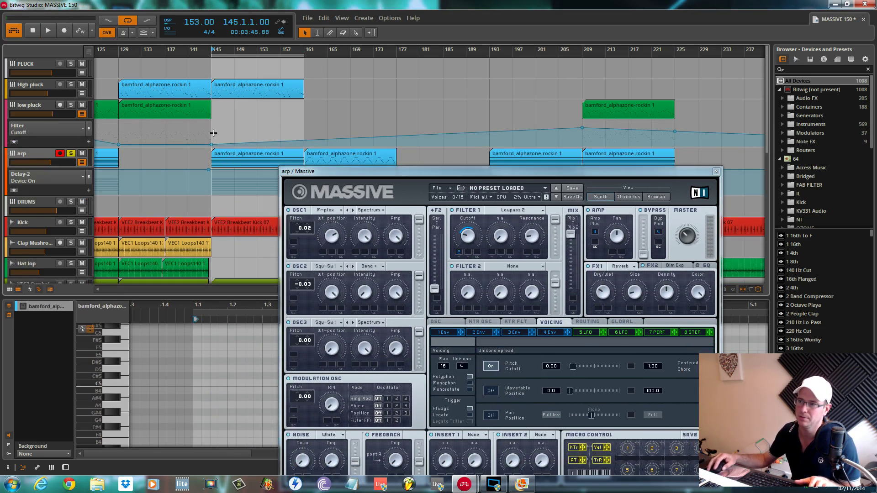
click(214, 133)
drag(340, 137, 397, 79)
key(space)
click(262, 403)
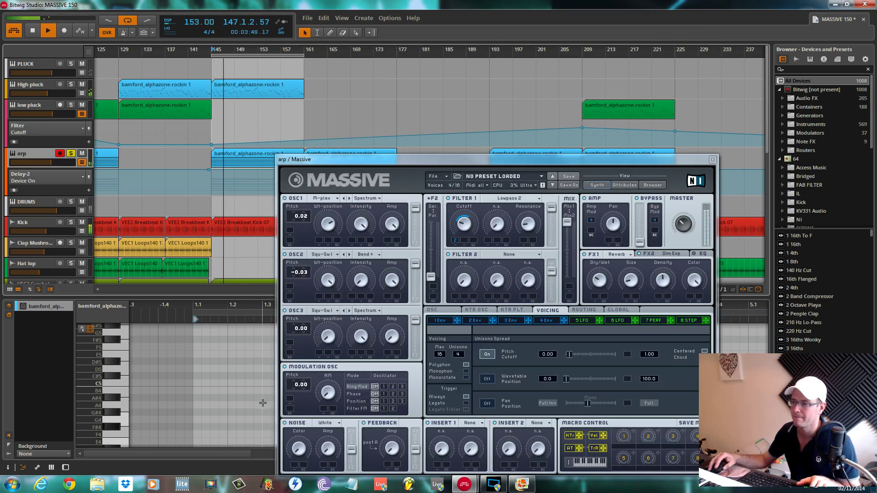
key(space)
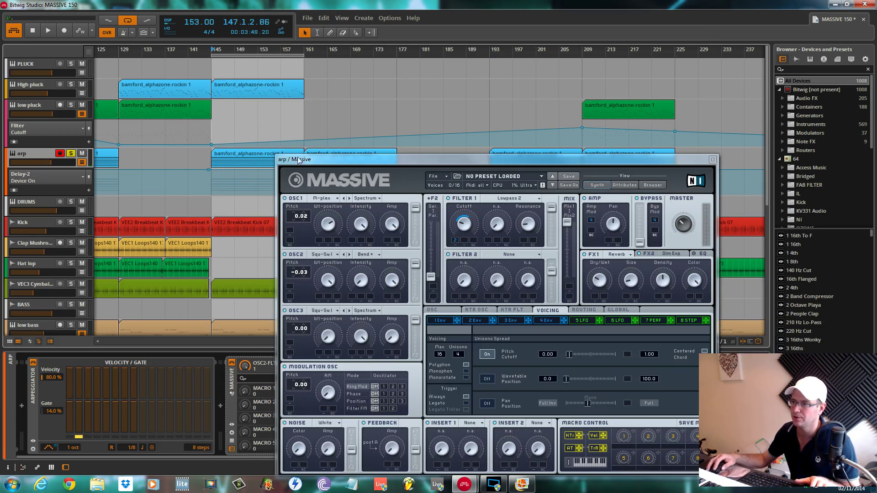
Bypass the arp's Delay-2 effect and restart playback from bar 145.
drag(301, 160, 592, 356)
click(333, 363)
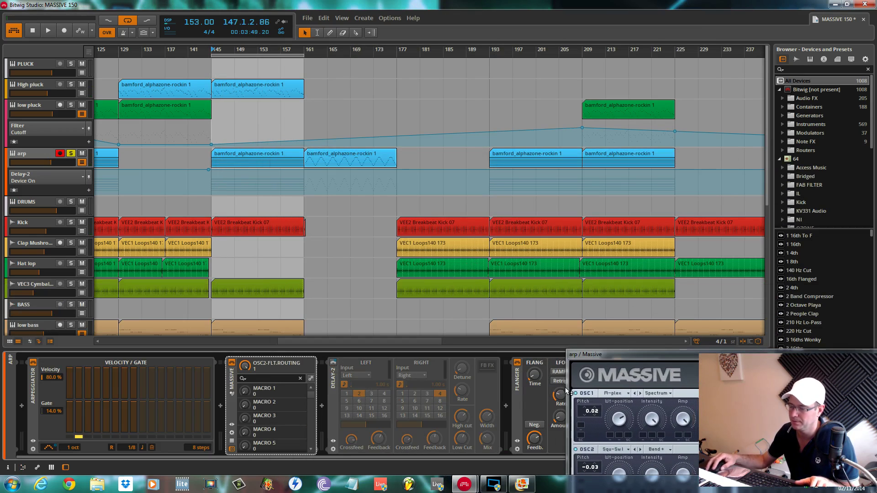
key(space)
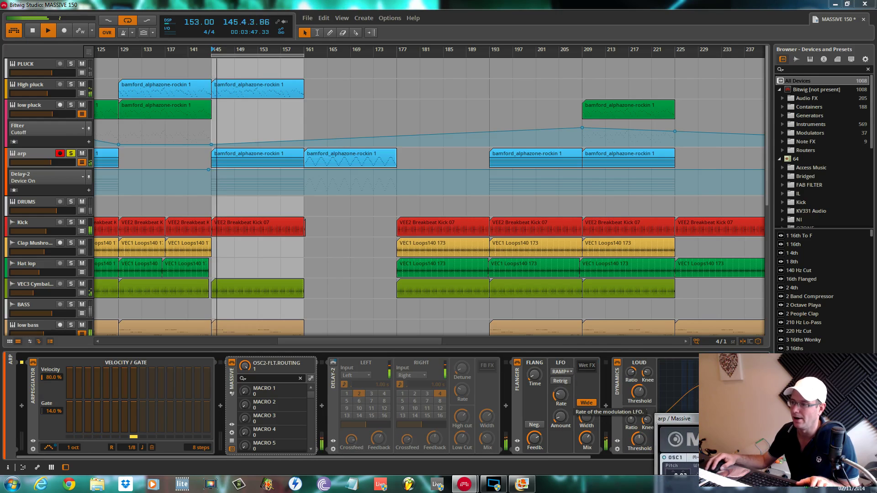
drag(617, 357, 554, 339)
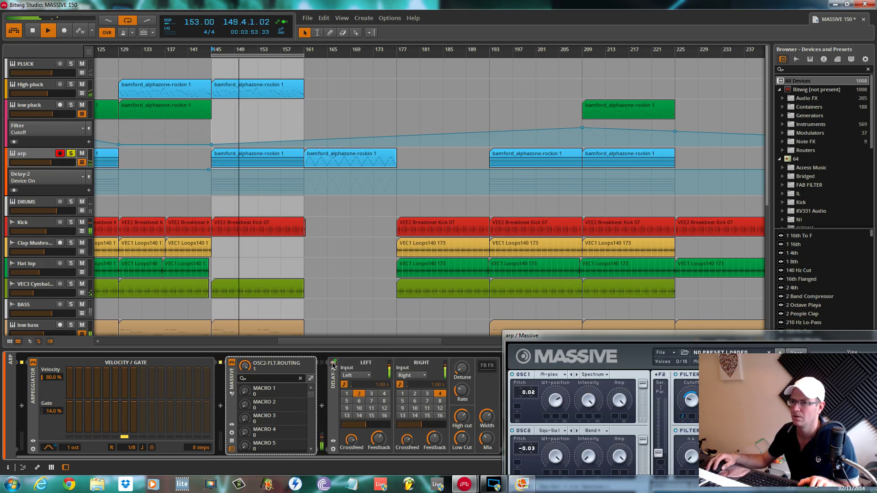
Toggle the arp track's Delay-2 automation lane and audition from the start marker.
click(82, 163)
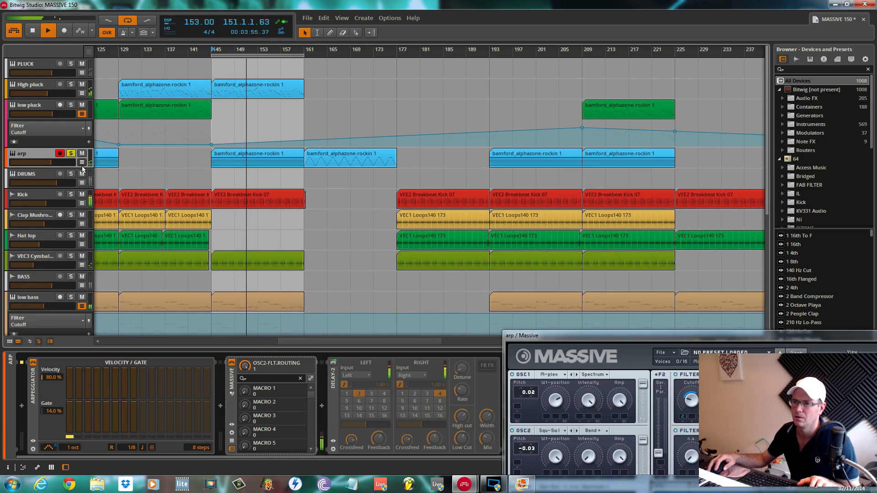
click(82, 163)
mouse_move(210, 172)
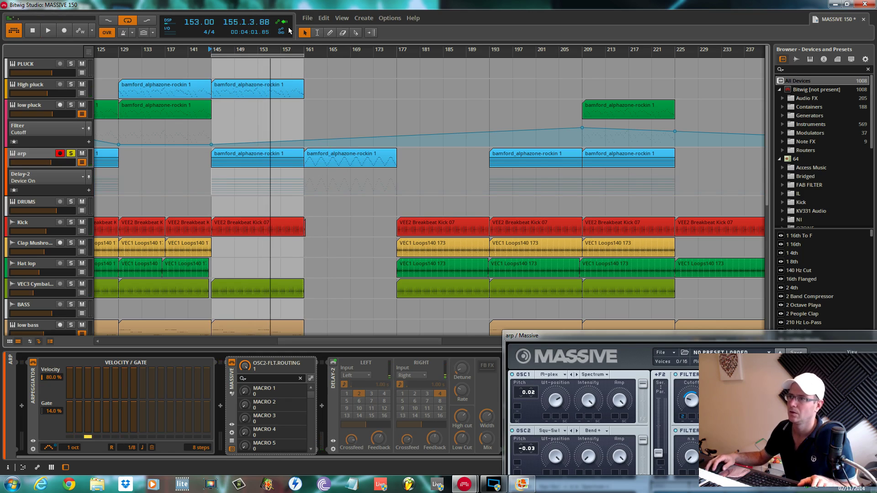
key(space)
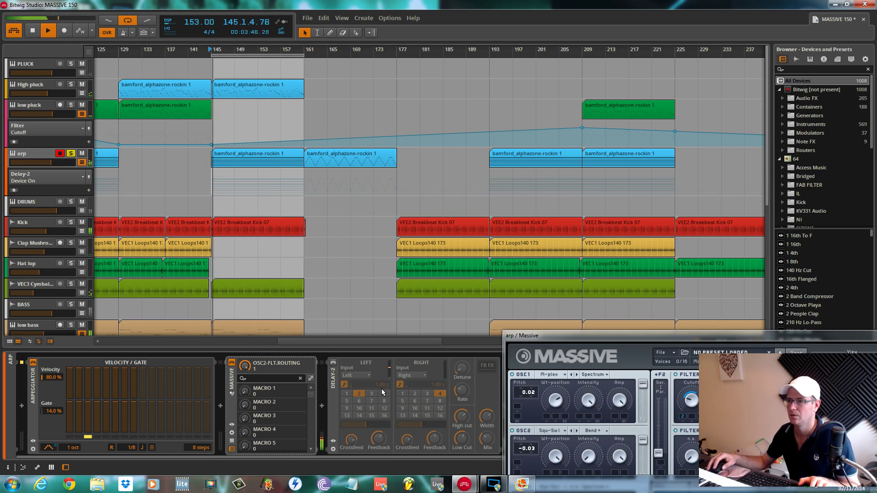
key(space)
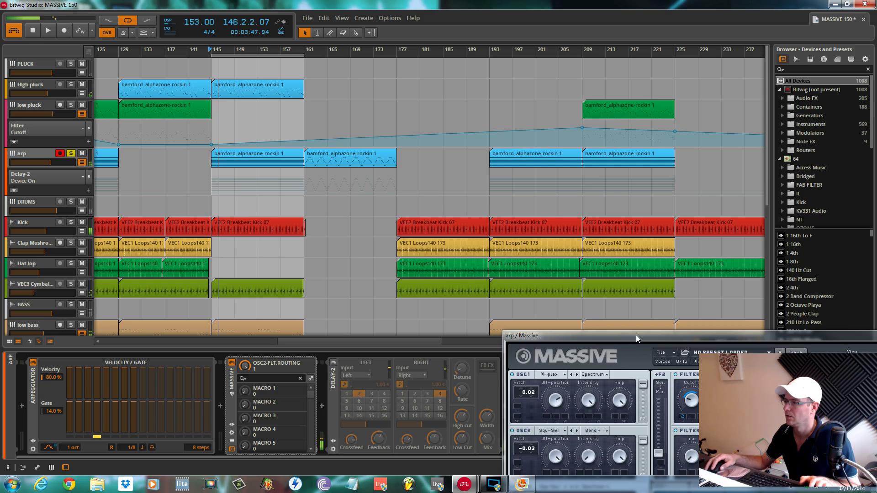
Collapse the Delay-2 device panel and audition the arp again.
drag(635, 335, 524, 190)
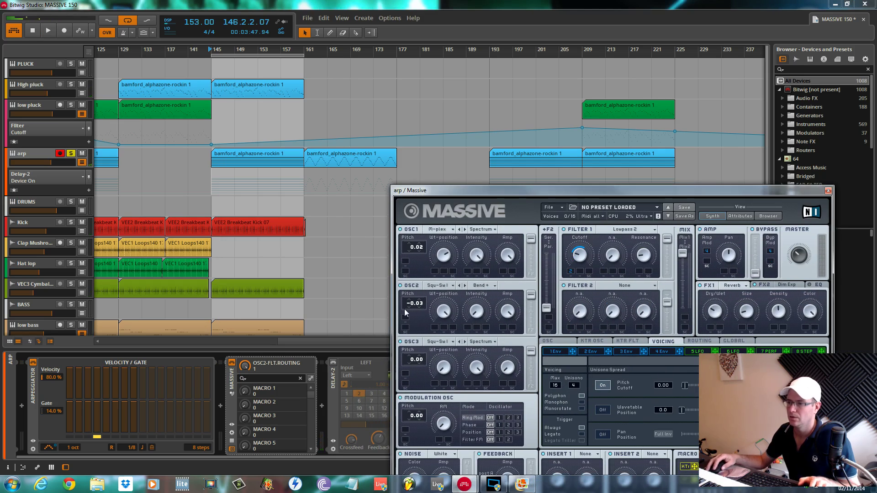
double_click(335, 399)
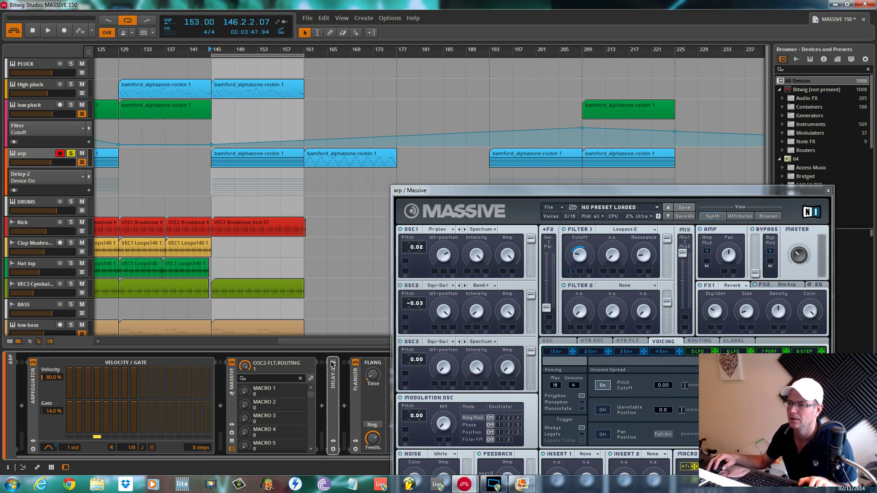
key(space)
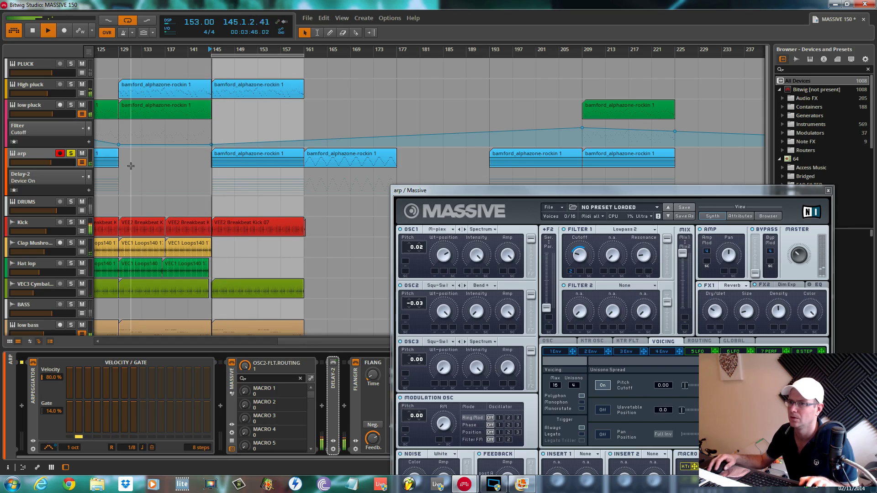
key(space)
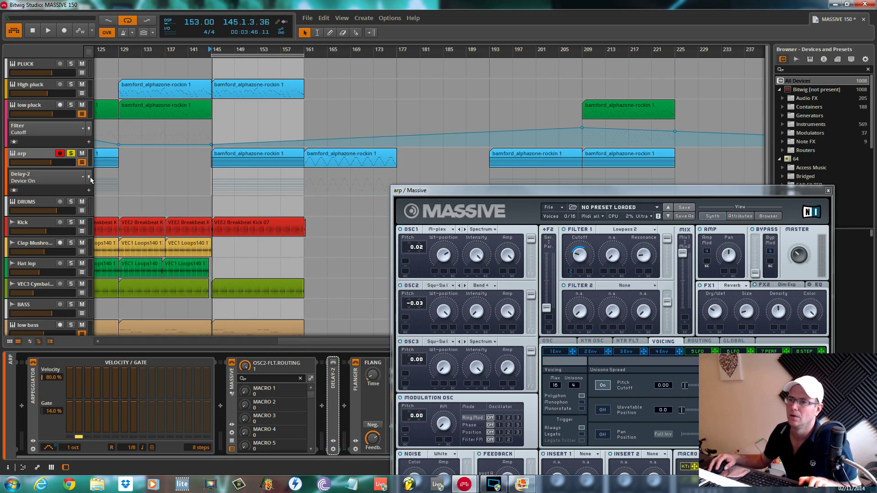
Unsolo the arp track to hear it in the full mix, then solo it again.
click(71, 154)
key(space)
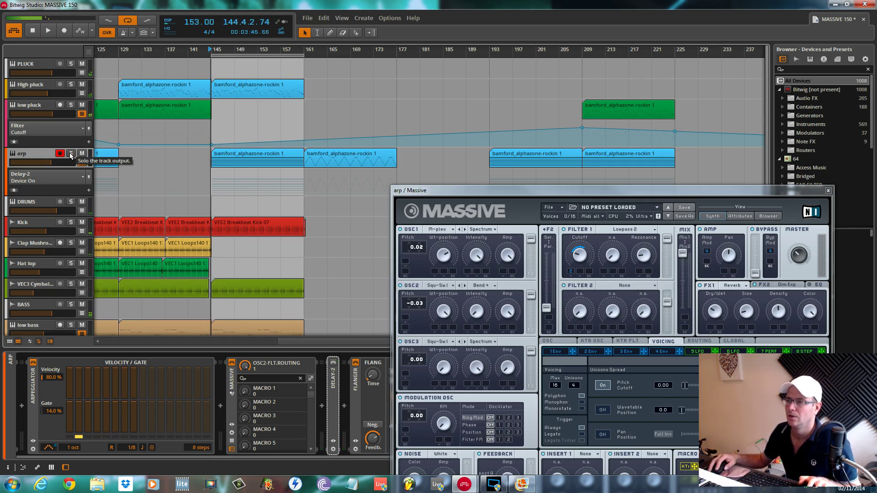
click(228, 158)
click(190, 171)
key(space)
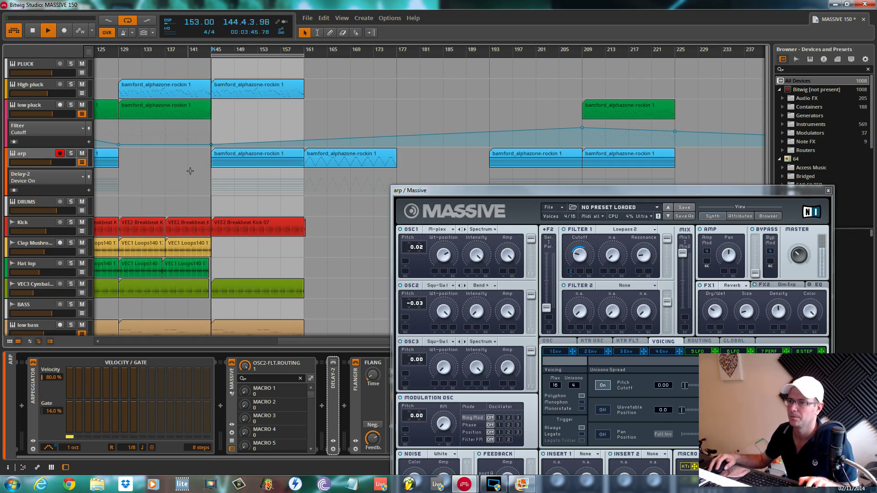
key(s)
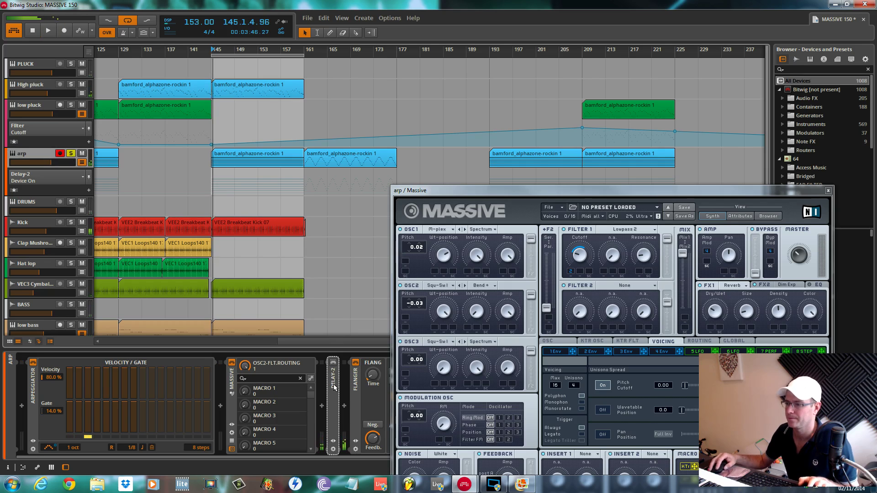
Delete the Delay-2 device from the arp chain and audition the result from bar 145.
drag(449, 191, 339, 67)
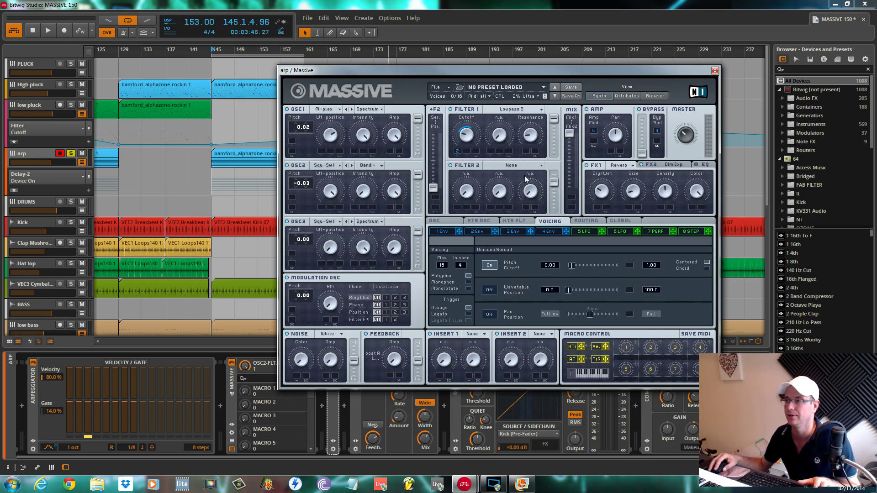
drag(373, 70, 731, 228)
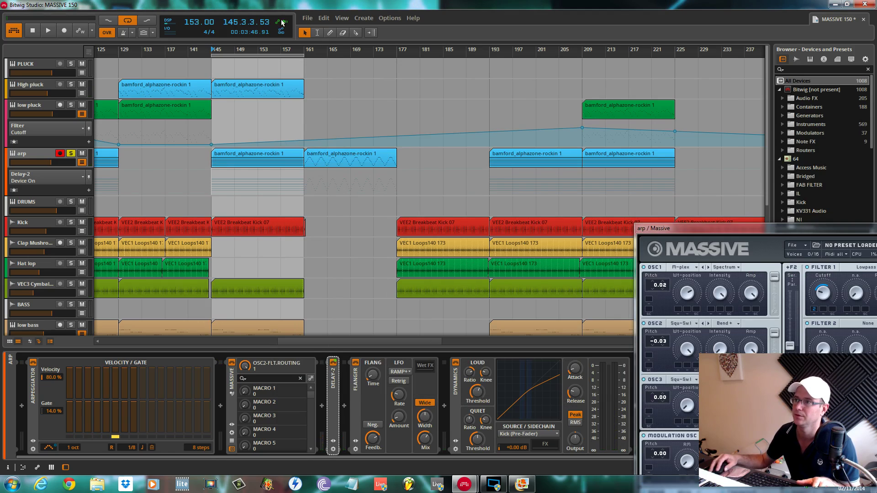
right_click(332, 391)
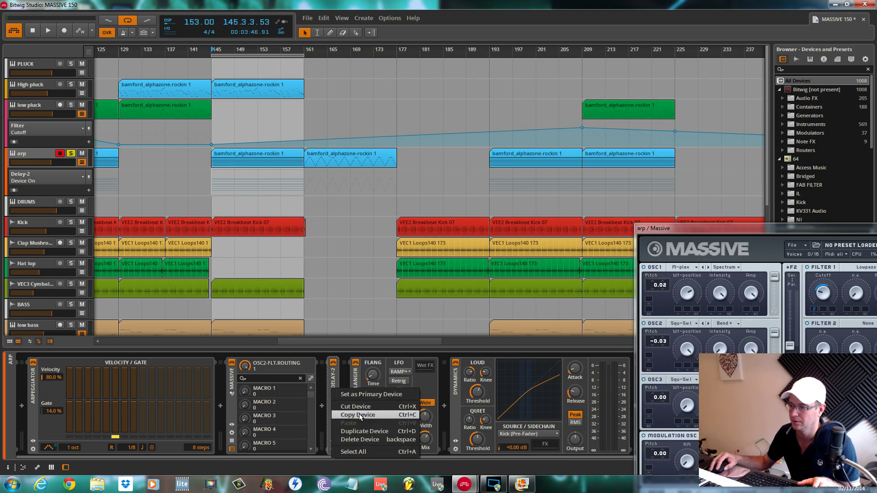
click(362, 441)
key(space)
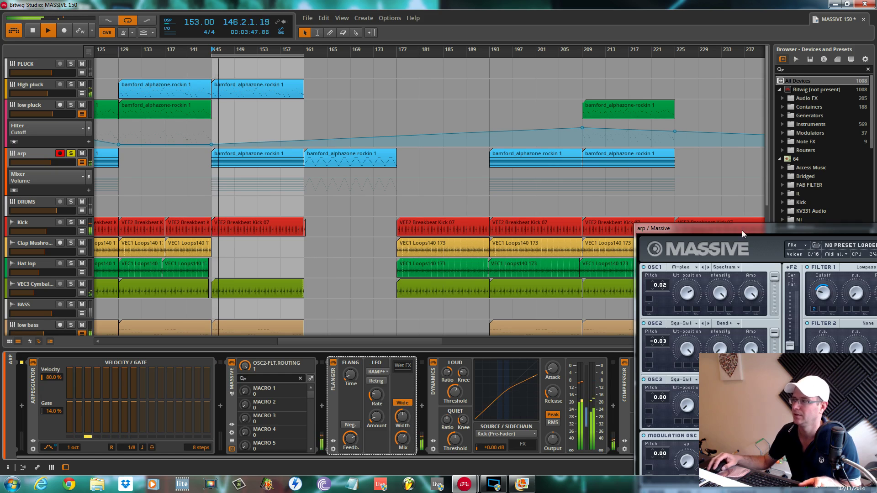
drag(741, 230, 426, 67)
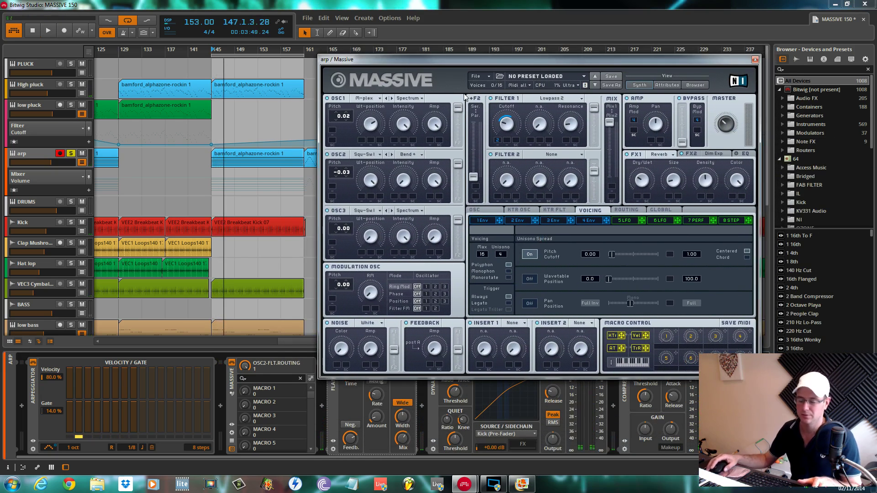
key(space)
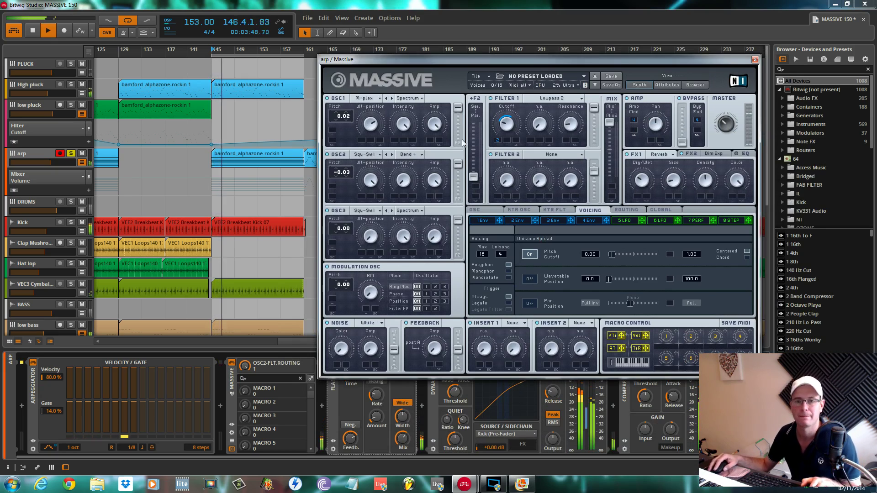
key(space)
Start a blank Massive sound and pick the Multiplex wavetable for oscillator 1.
click(484, 76)
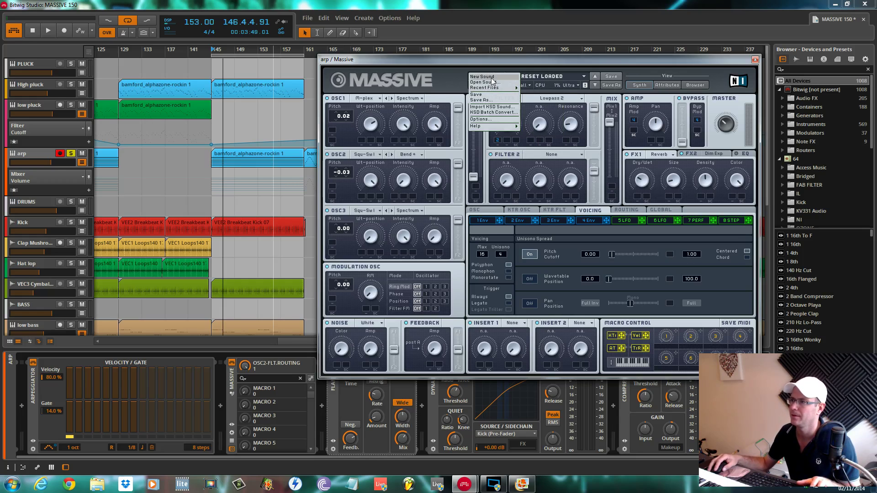
click(486, 76)
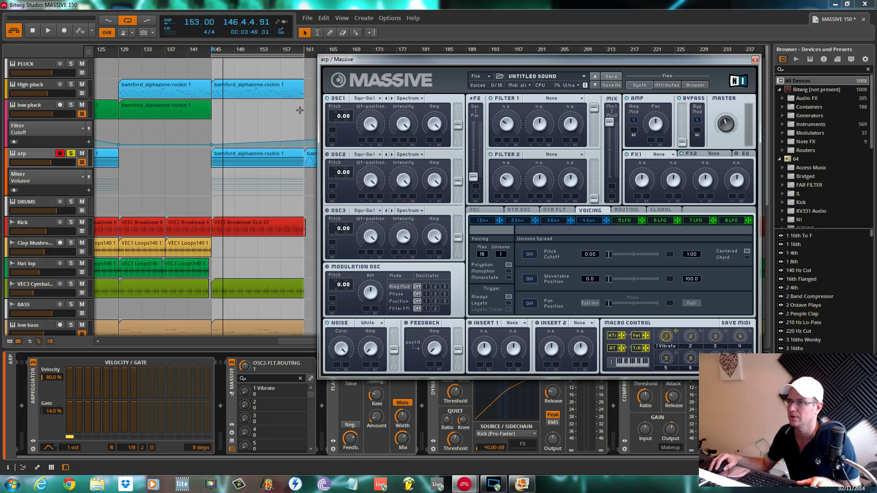
click(356, 99)
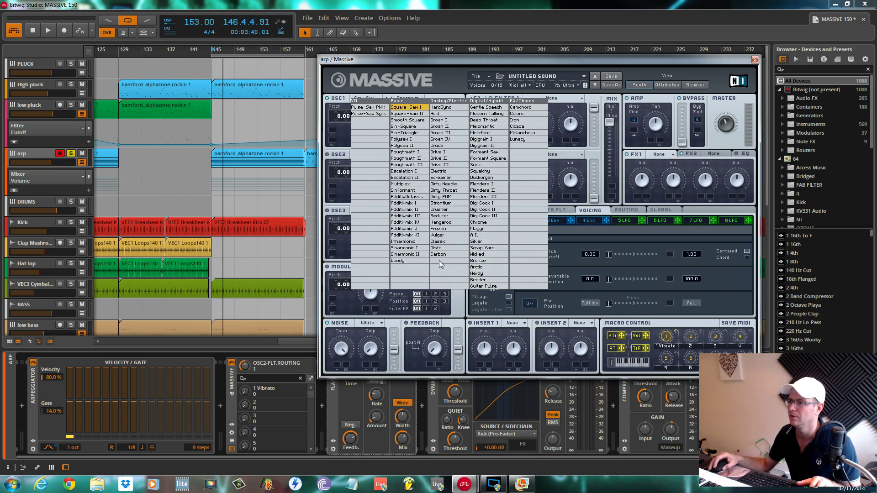
scroll(439, 260, down, 1)
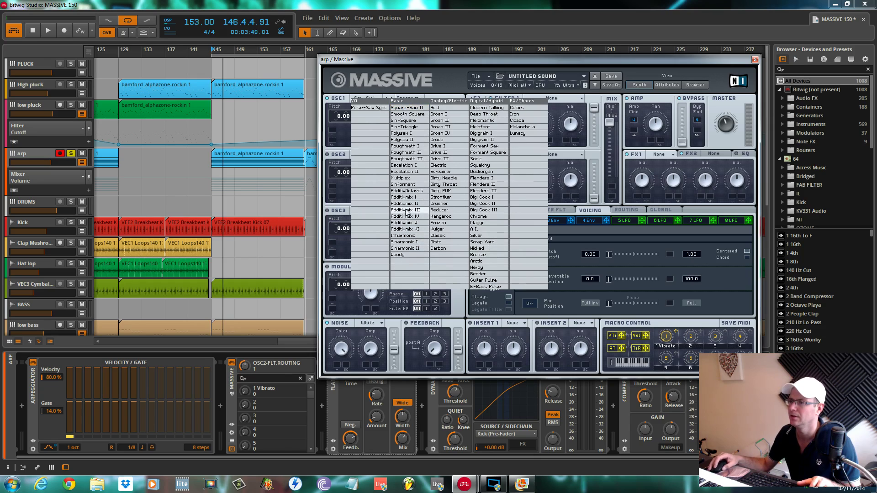
click(404, 179)
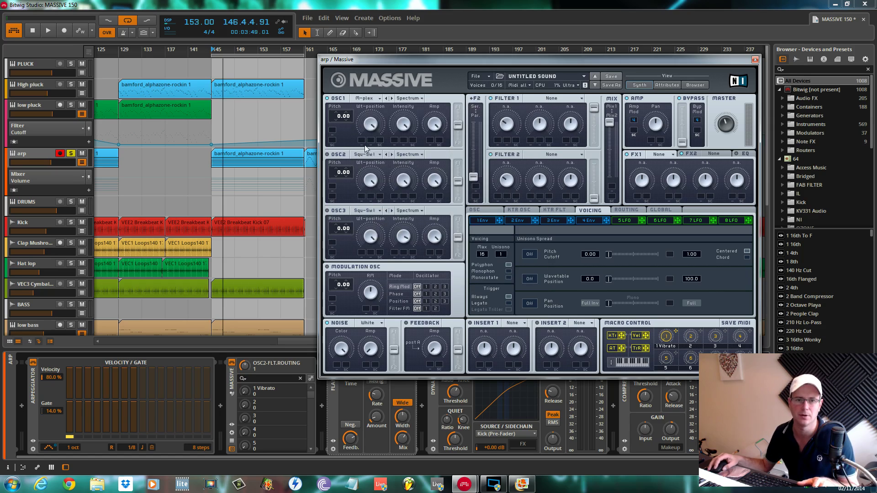
Shift OSC1's wavetable position, detune it to 0.04, route it fully to filter 1, and audition.
drag(370, 123, 371, 118)
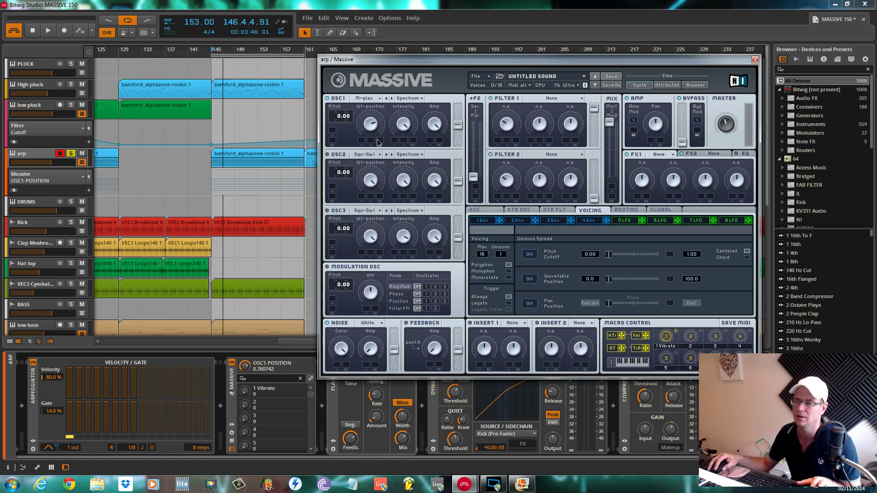
click(348, 117)
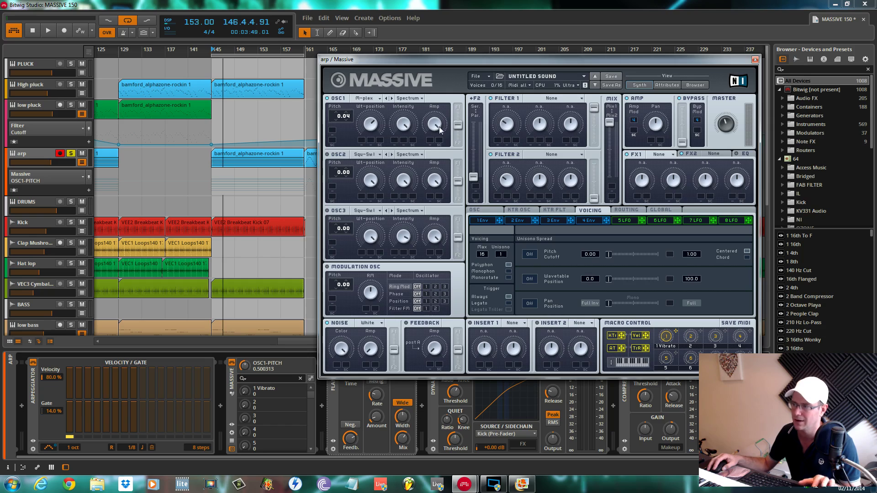
drag(454, 126, 451, 78)
key(space)
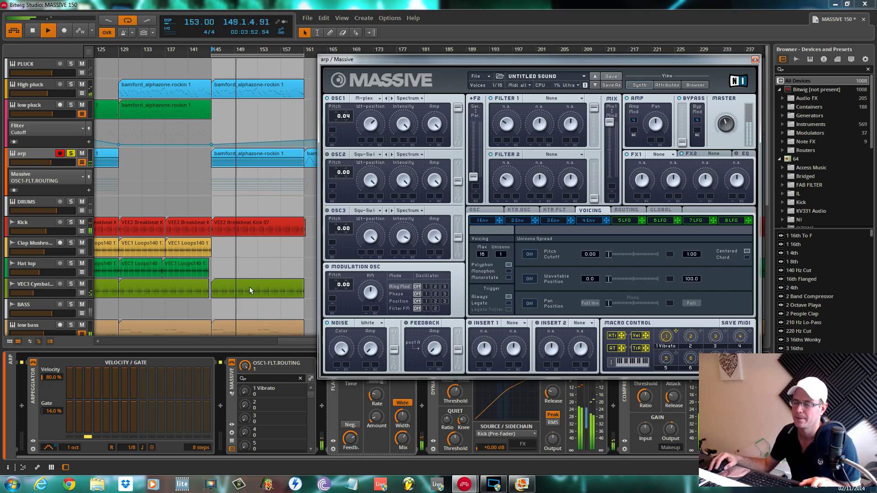
key(space)
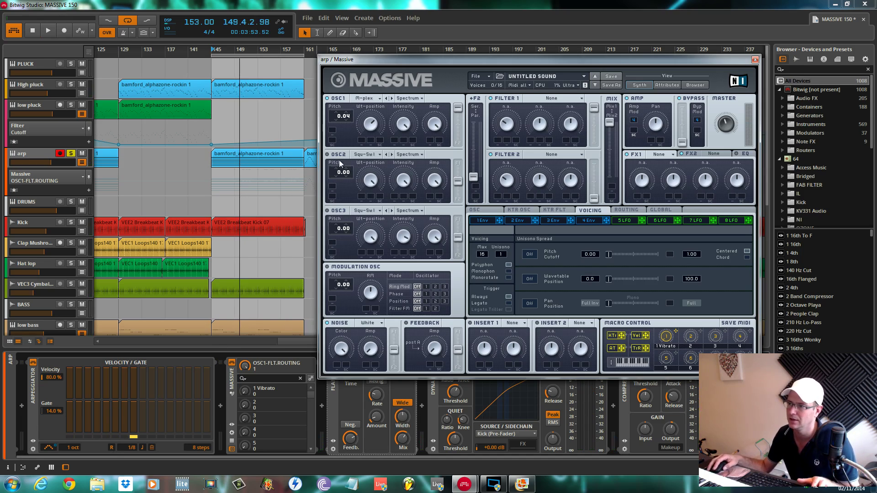
Route oscillator 2 fully to filter 1 and switch its mode to Bend+.
click(374, 178)
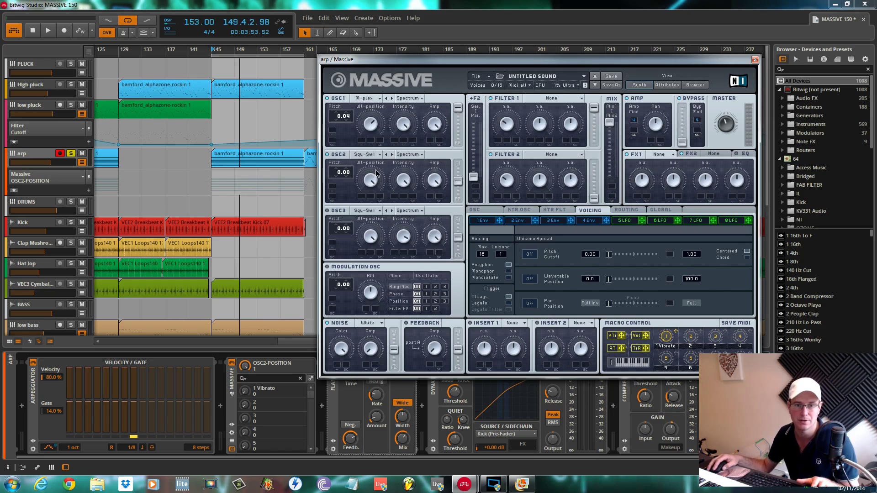
click(404, 182)
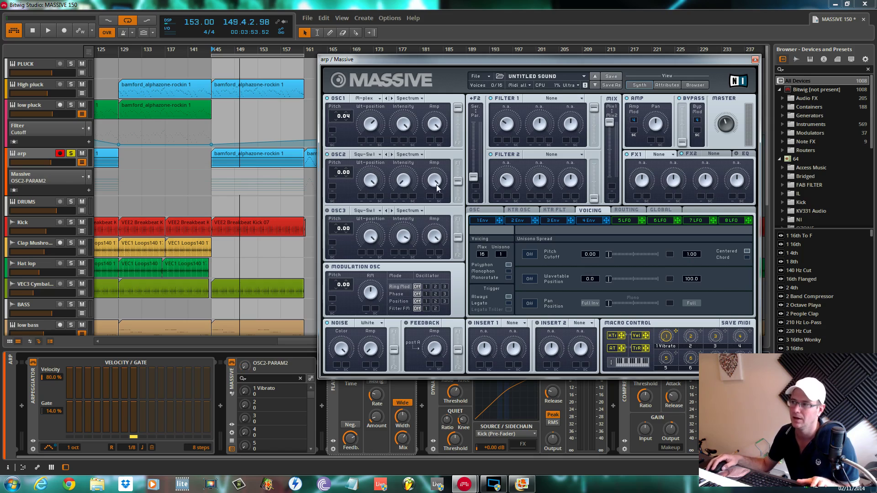
drag(460, 183, 458, 44)
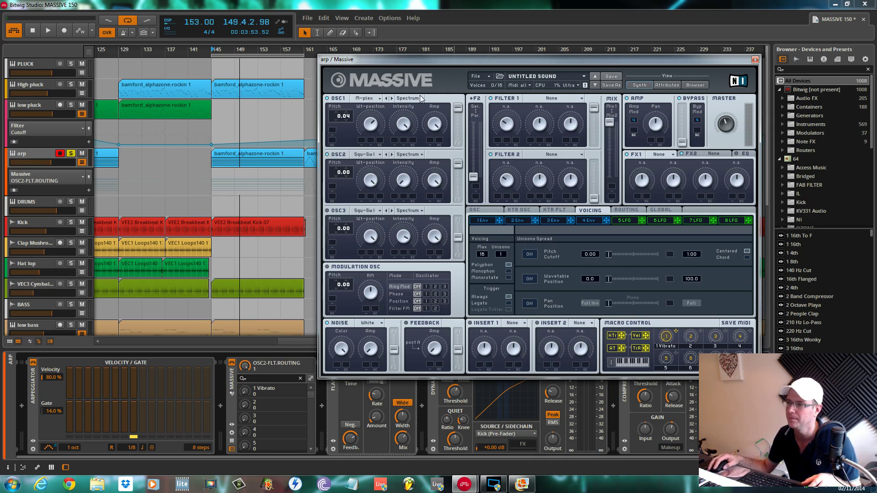
key(space)
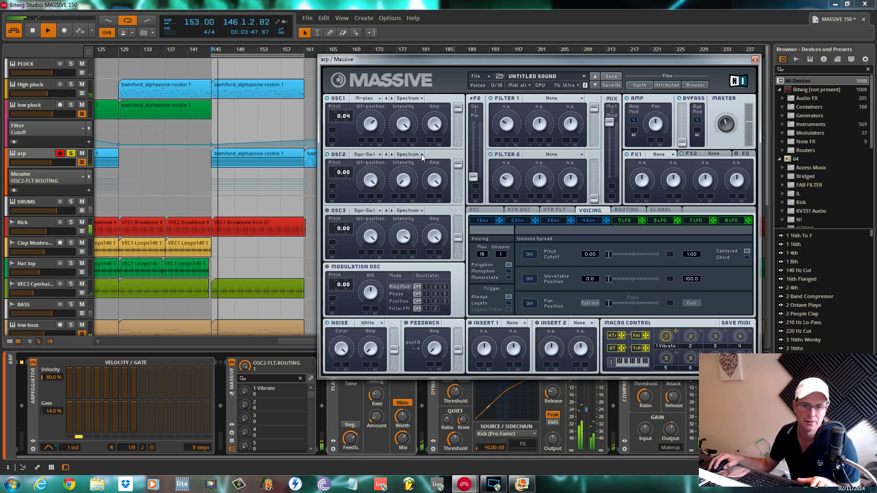
click(422, 154)
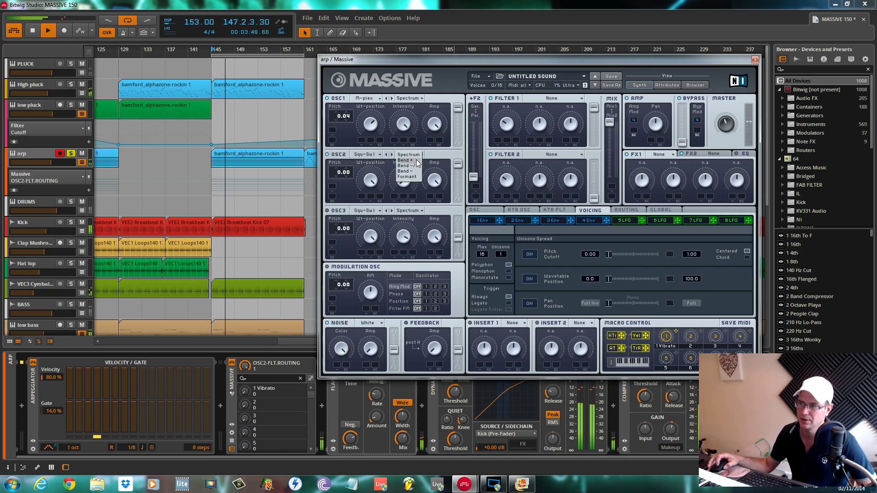
click(416, 161)
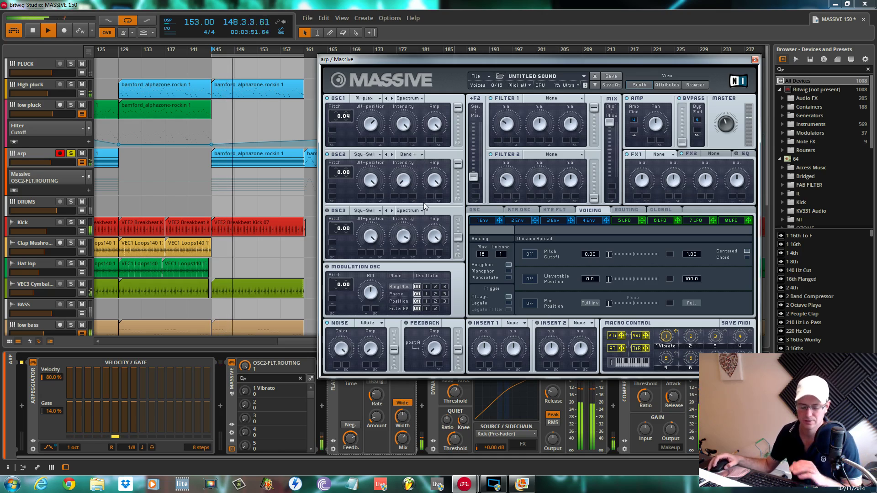
key(space)
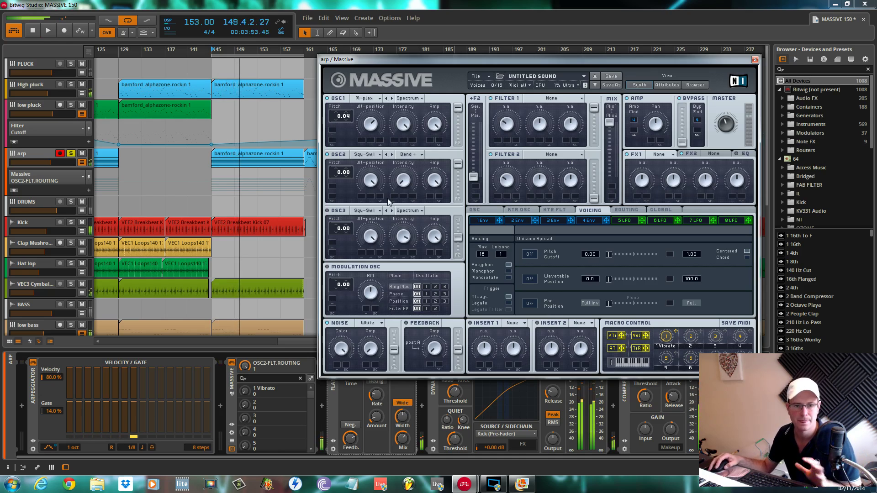
Detune oscillator 2 to -0.04, raise oscillator 3's level, and start playback.
click(365, 233)
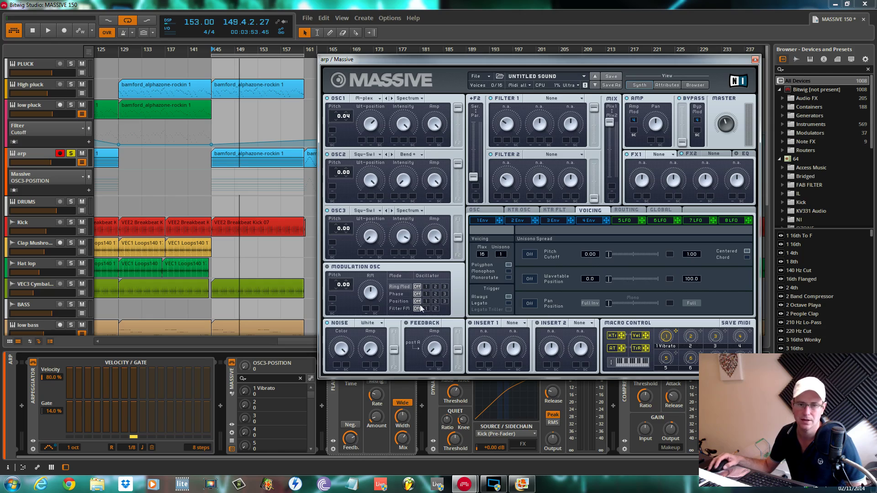
drag(344, 176, 346, 187)
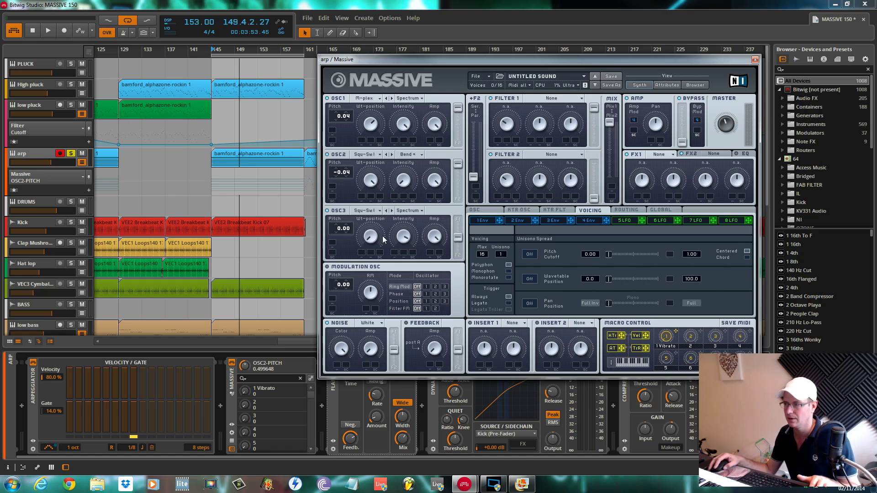
click(436, 237)
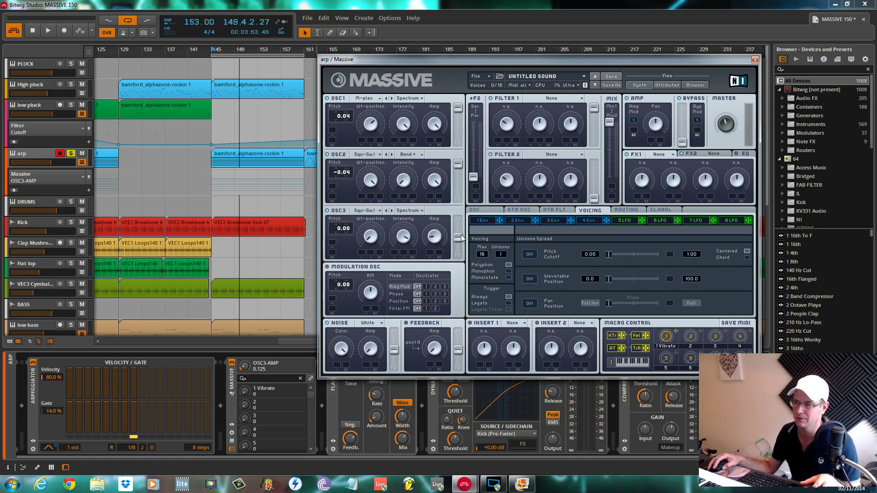
key(space)
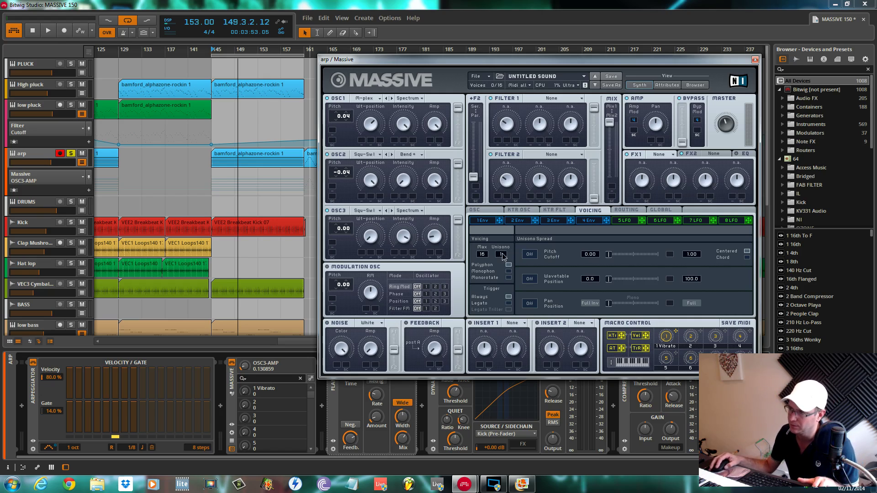
Raise Unisono to 4 voices with pitch spread on (0.00–1.00), then lower Massive's Master slightly.
drag(502, 254, 506, 251)
key(space)
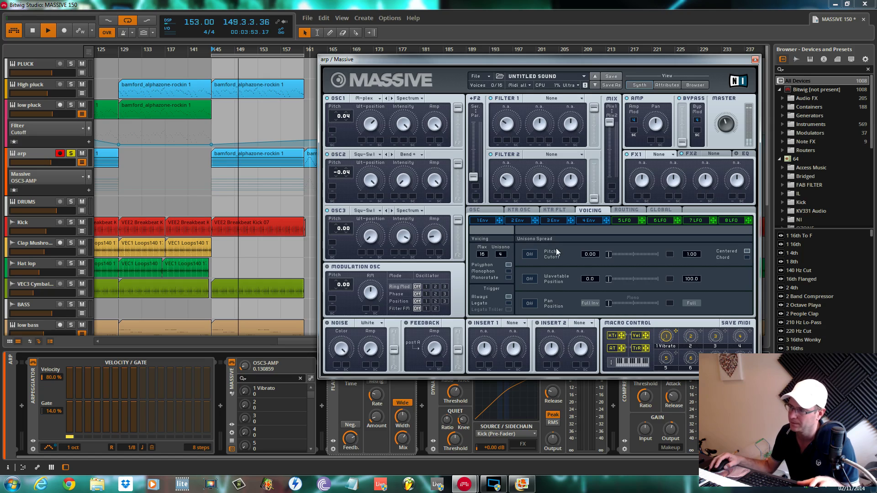
click(610, 254)
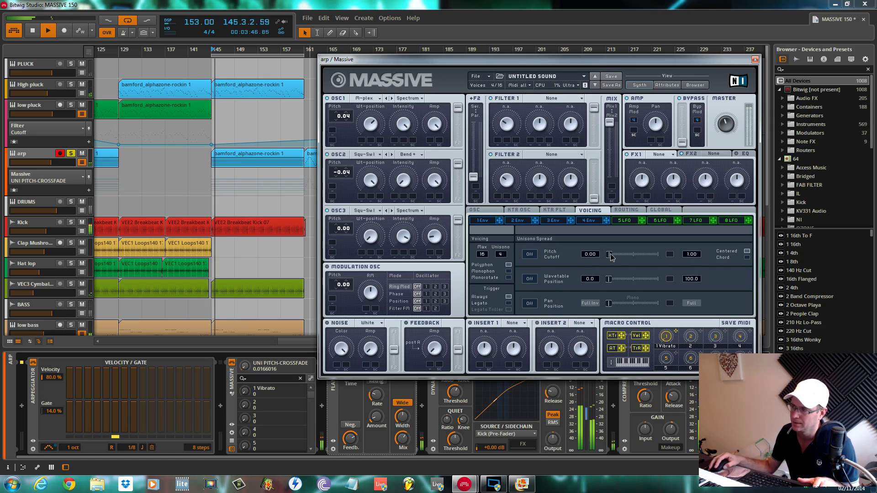
click(526, 256)
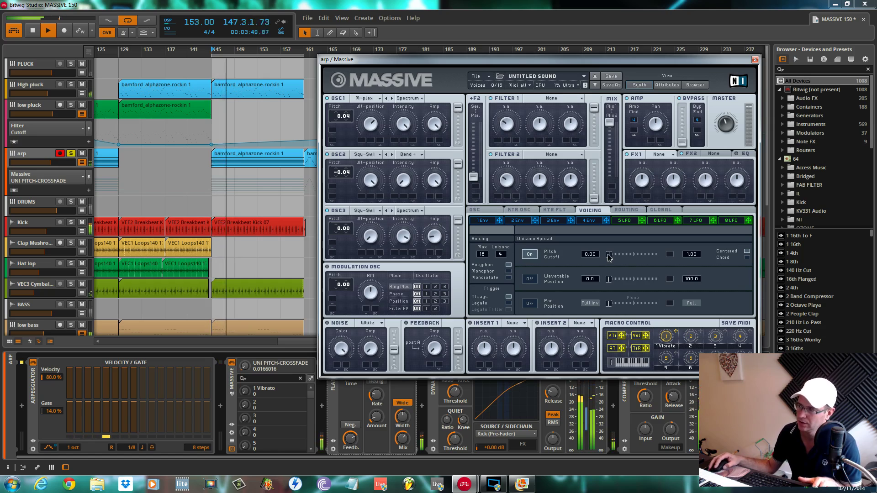
drag(609, 255, 611, 257)
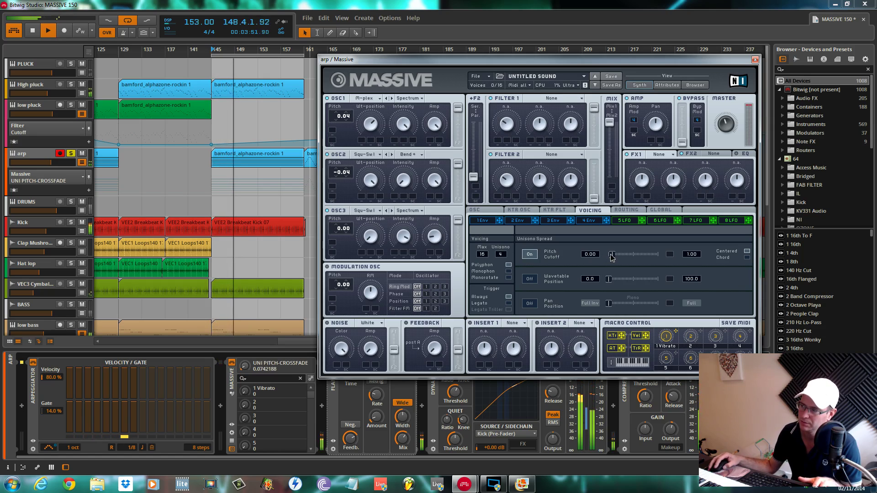
drag(611, 258, 612, 257)
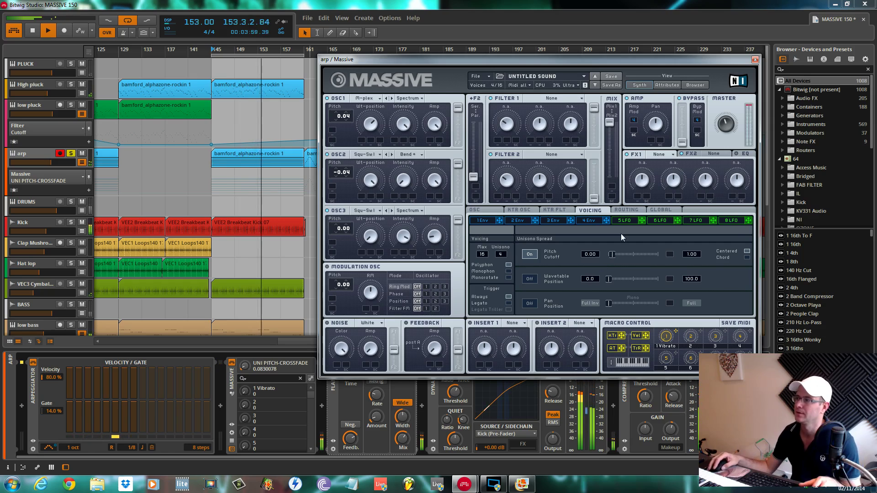
click(723, 140)
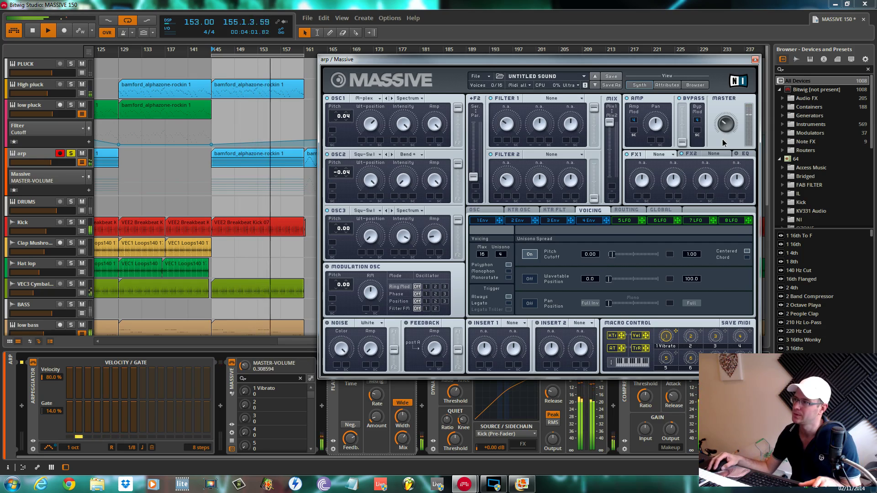
drag(723, 140, 698, 143)
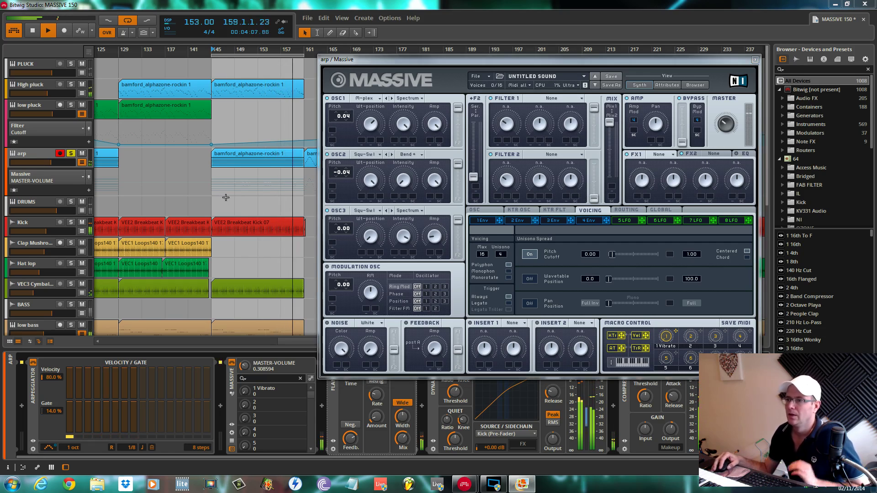
Stop playback, set filter 1 to Lowpass 2 and push the F2 Ser/Par blend to 1.
key(space)
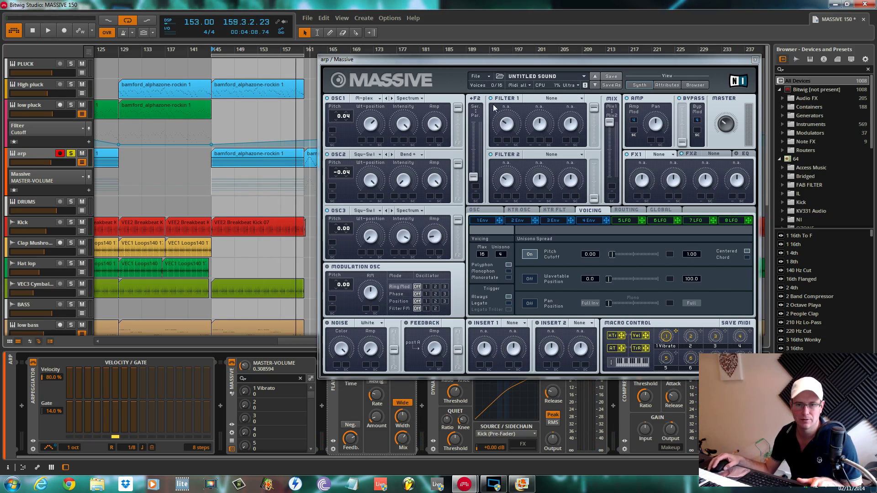
click(545, 99)
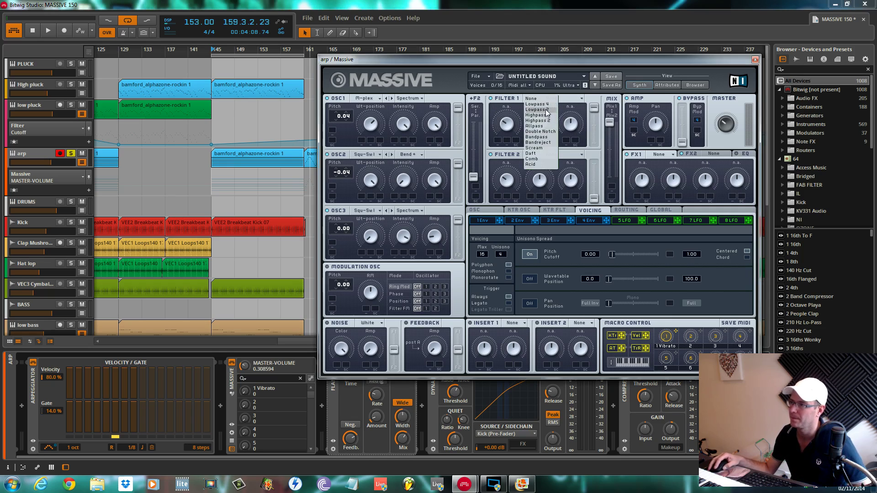
click(547, 110)
drag(471, 177, 473, 123)
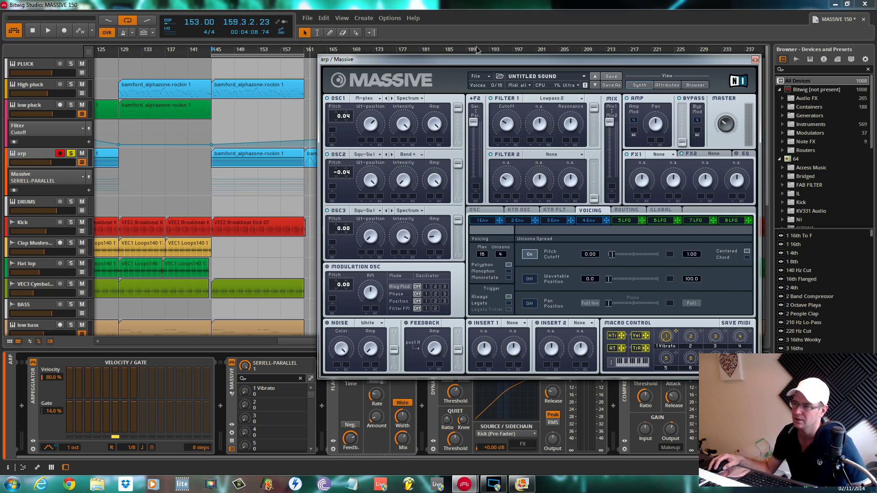
Inspect the filter Mix, Filter 1 output and Resonance (about 0.13) values.
click(609, 123)
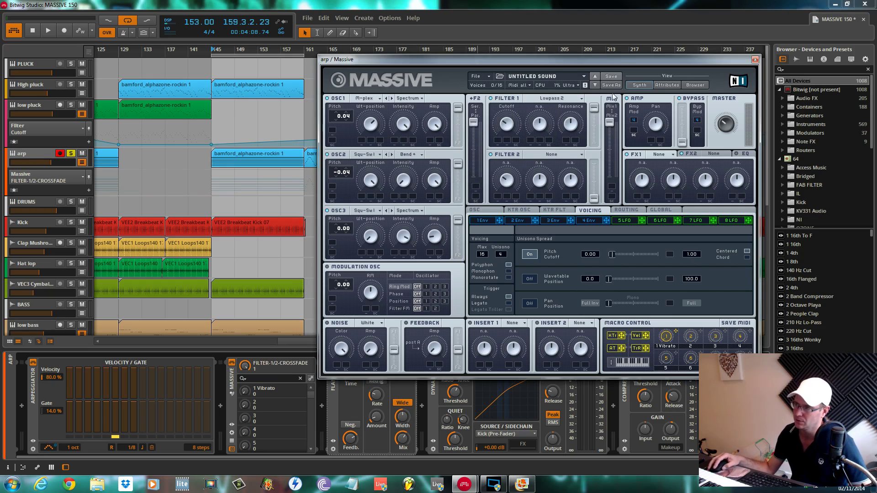
click(593, 113)
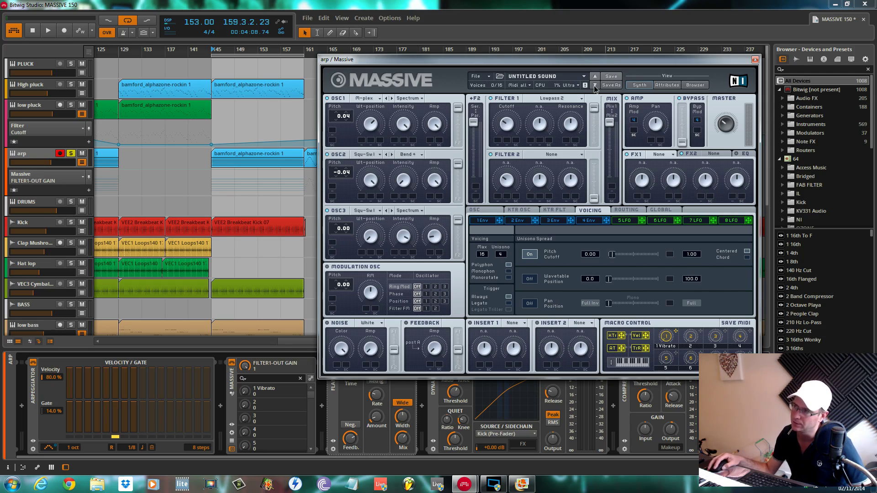
click(567, 126)
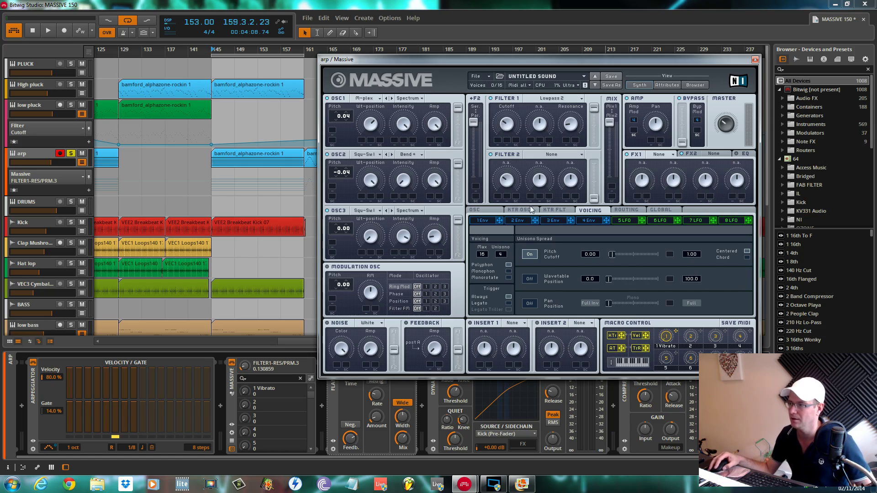
Route envelope 2 to Filter 1 cutoff and lengthen its attack to about 0.26 while auditioning.
drag(537, 222, 497, 141)
click(520, 221)
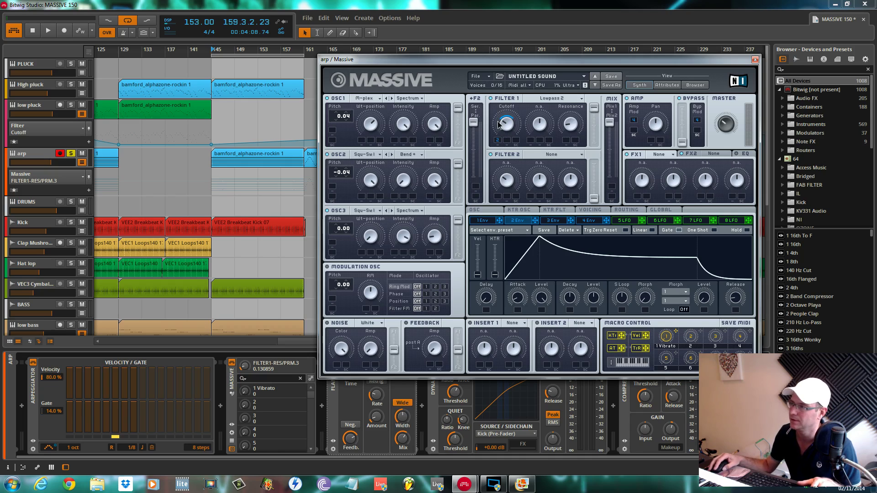
key(space)
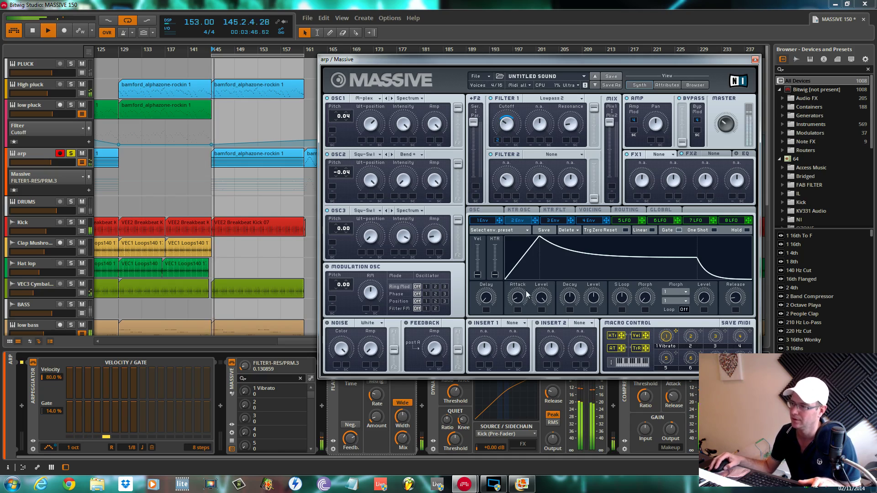
drag(518, 299, 522, 276)
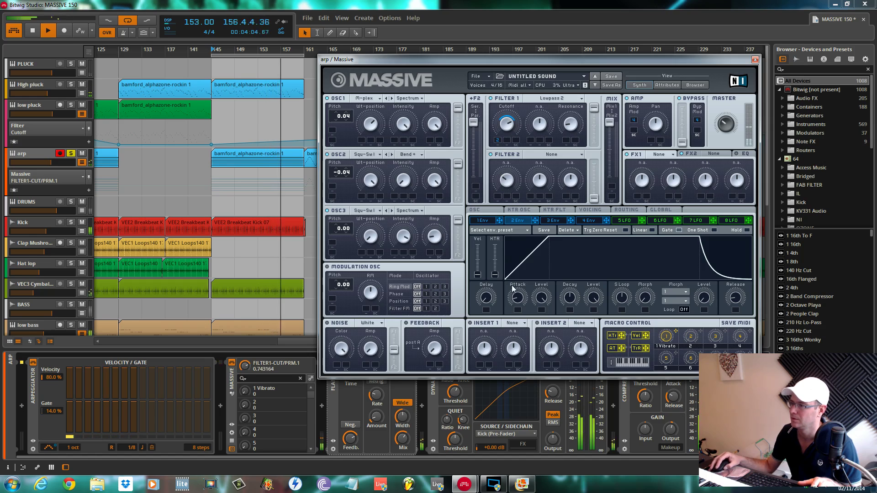
drag(518, 302, 519, 293)
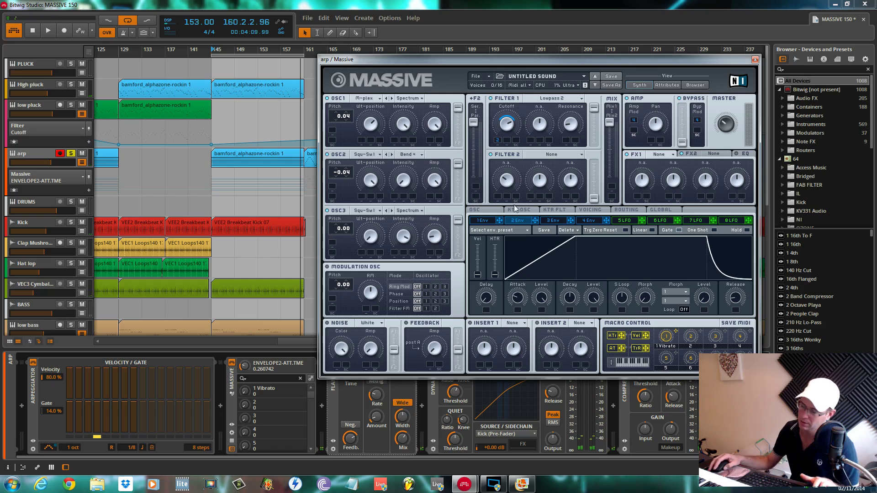
key(space)
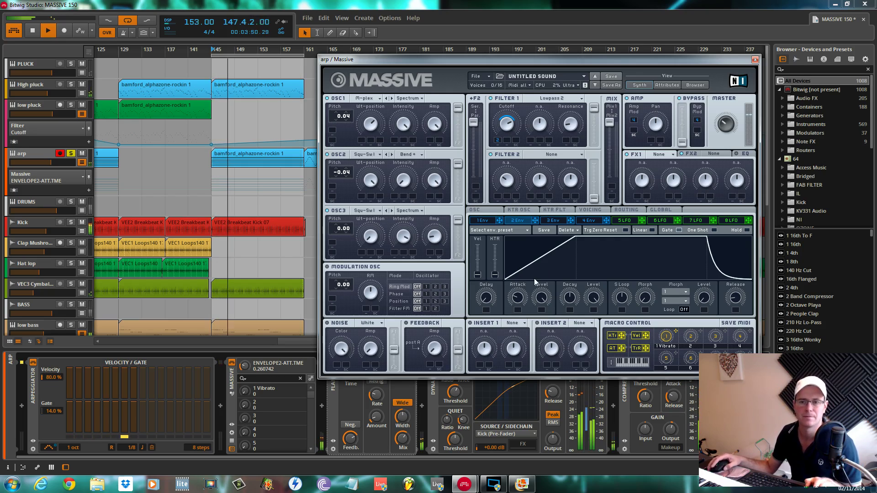
key(space)
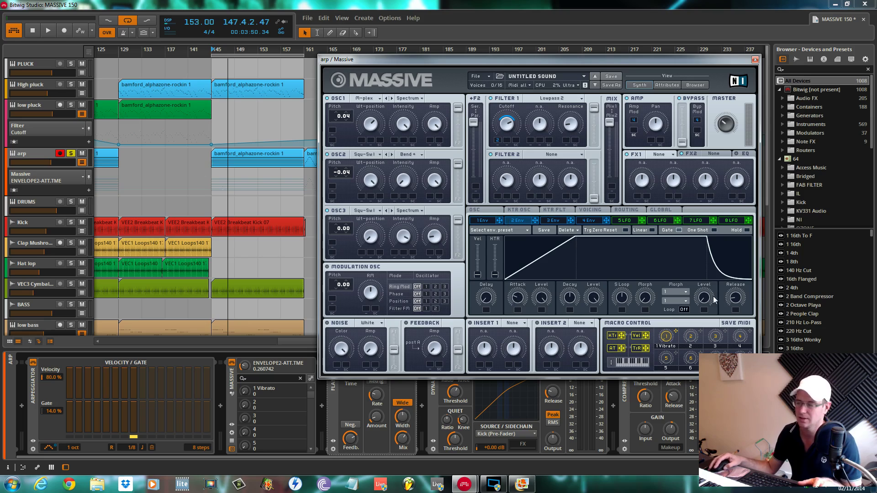
Load Reverb into FX1 with size 0.125 and dry/wet 0.3125, auditioning it.
click(666, 155)
click(666, 167)
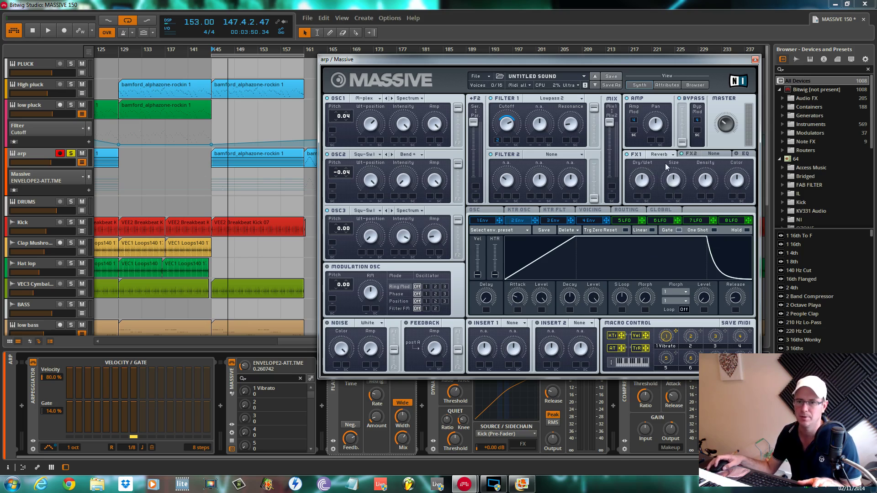
drag(645, 183, 673, 202)
key(space)
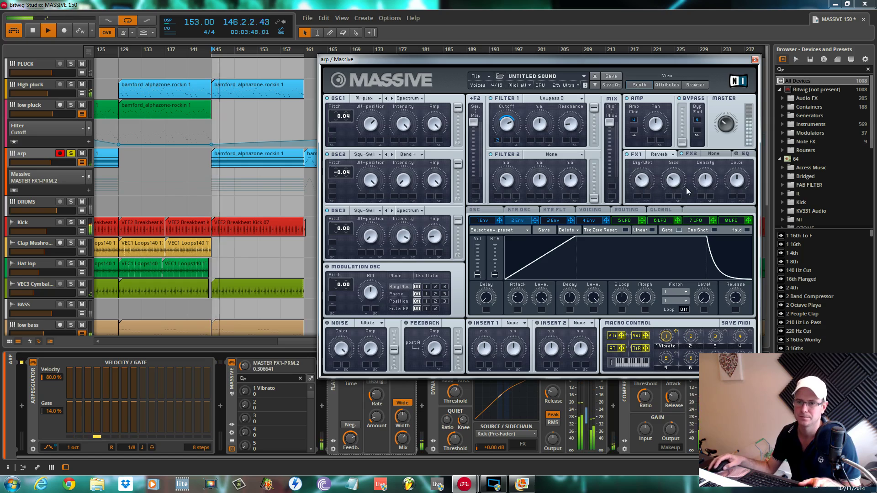
drag(666, 183, 670, 194)
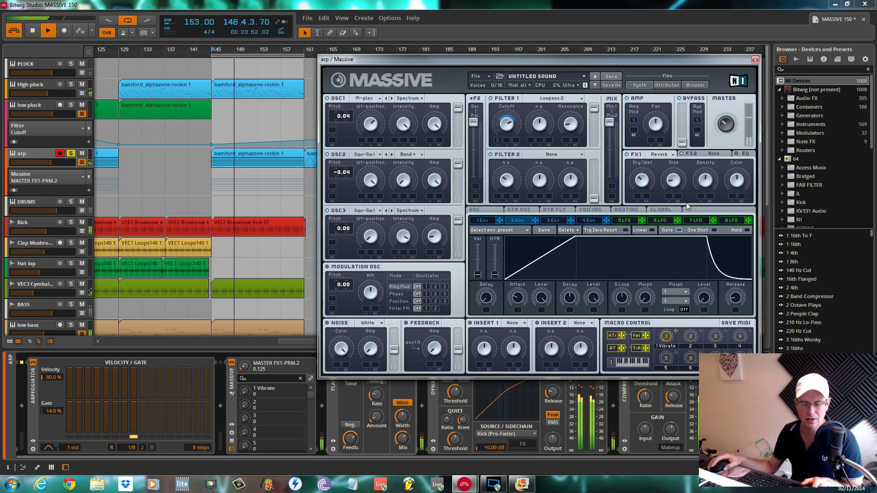
click(643, 184)
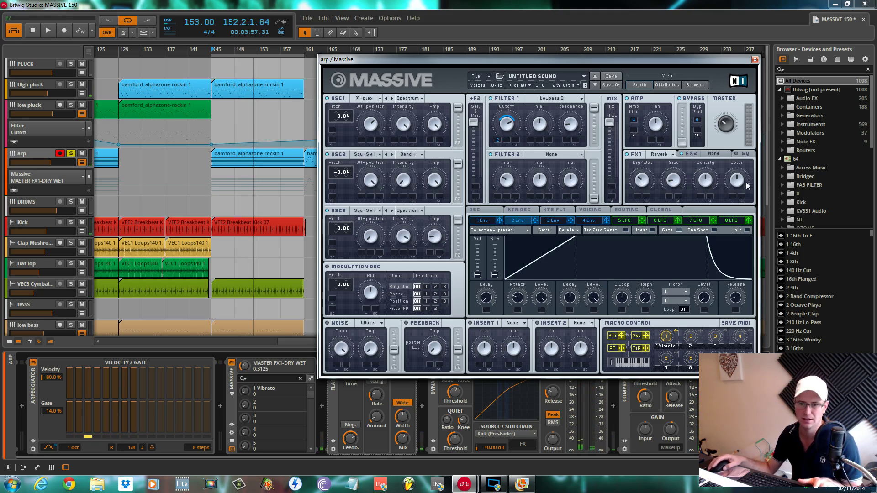
Load a Dimension Expander into FX2 and lower its dry/wet to about 0.33 during playback.
click(716, 152)
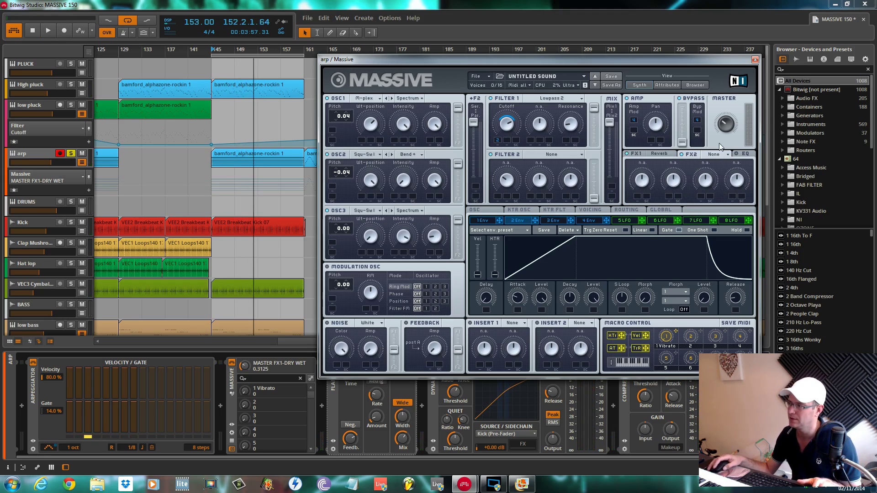
click(721, 154)
click(722, 226)
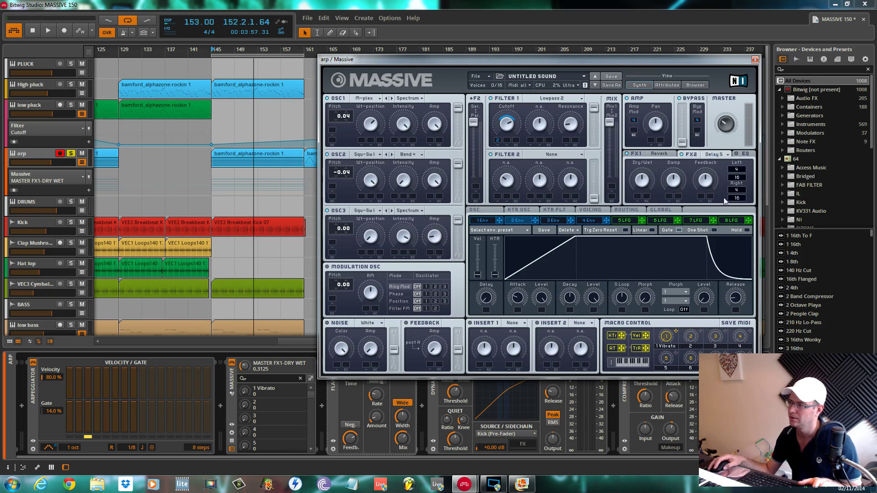
click(721, 154)
click(721, 232)
key(space)
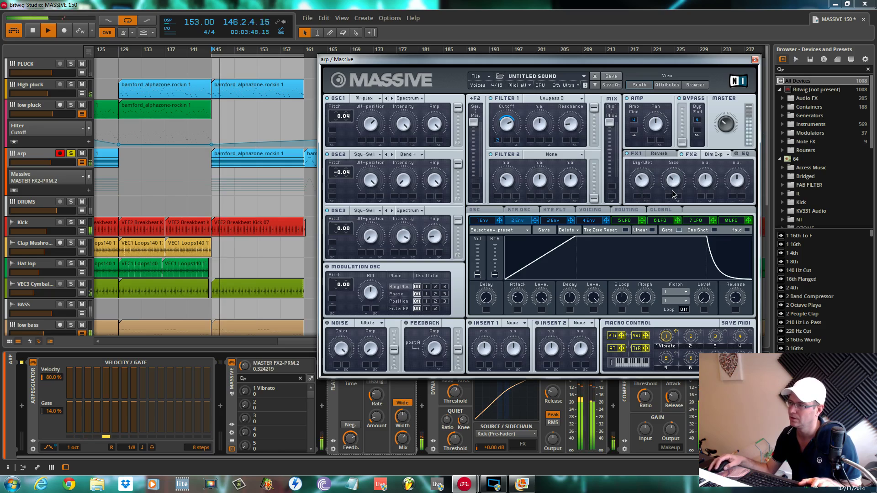
drag(648, 187, 649, 189)
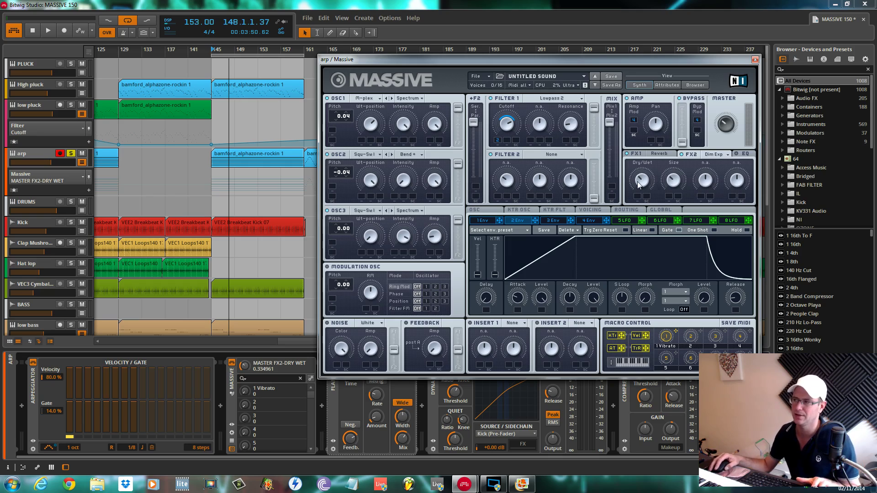
key(space)
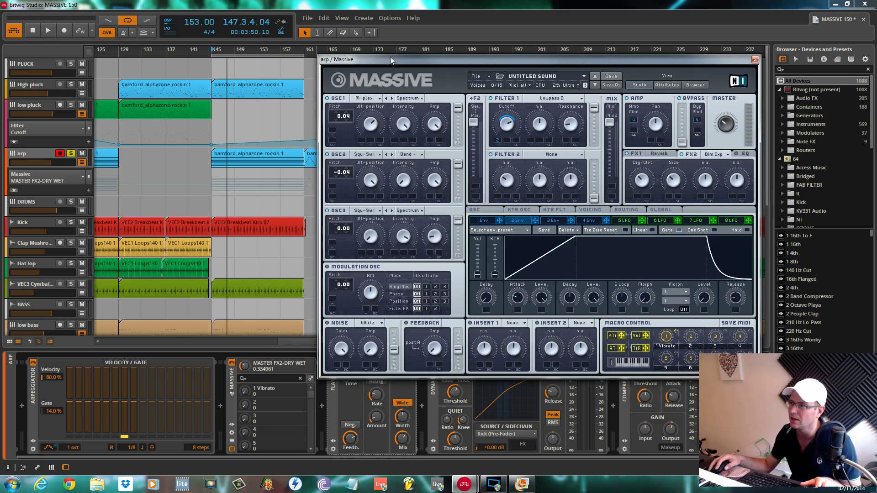
Move the Massive window aside, insert a Delay-1 after Massive, then delete it.
drag(391, 60, 606, 294)
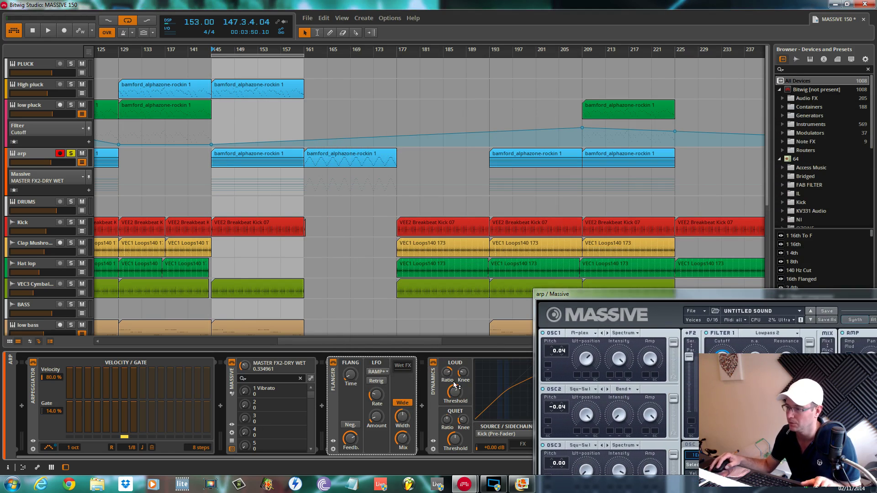
click(322, 406)
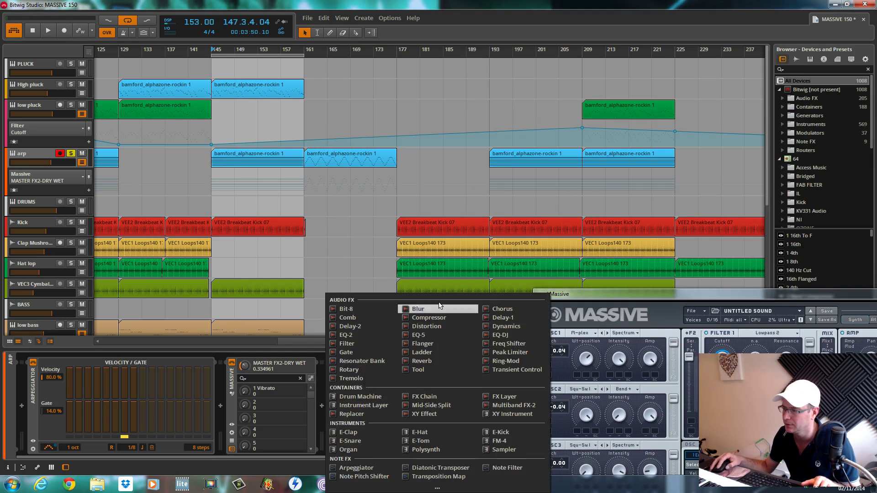
click(501, 318)
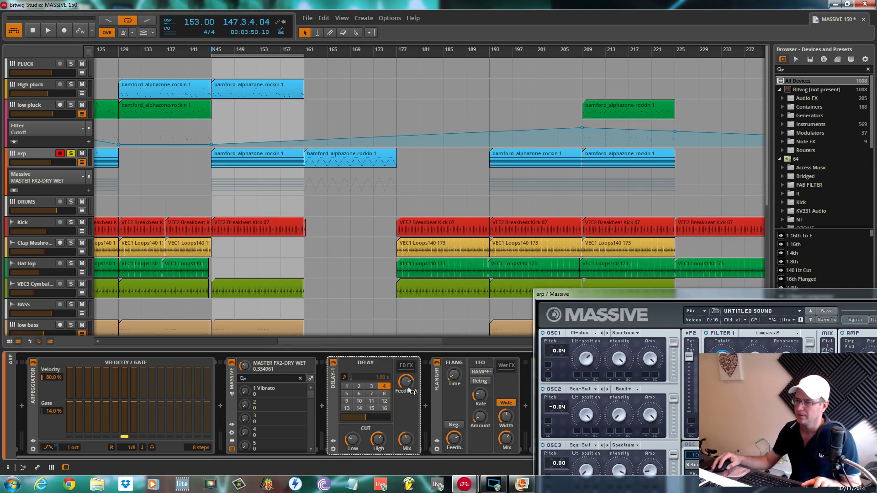
right_click(355, 397)
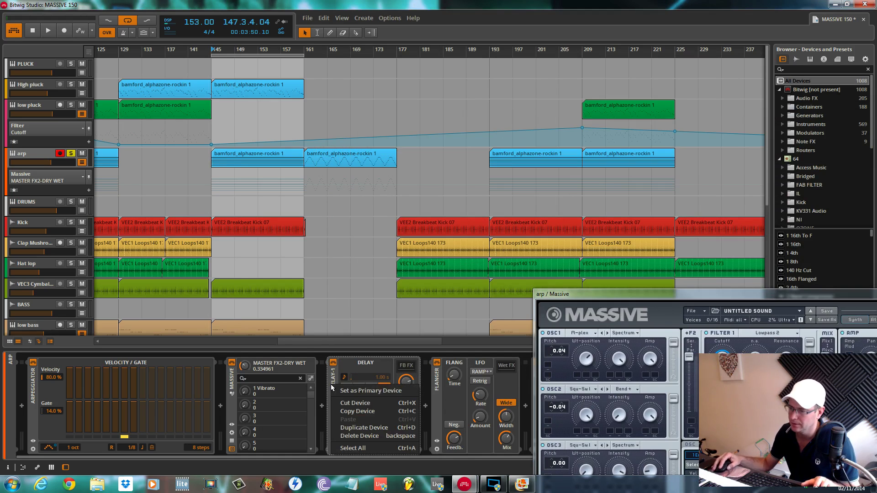
click(359, 436)
Add a Delay-2 after Massive with left delay step 2, adjust right feedback, and play.
click(322, 405)
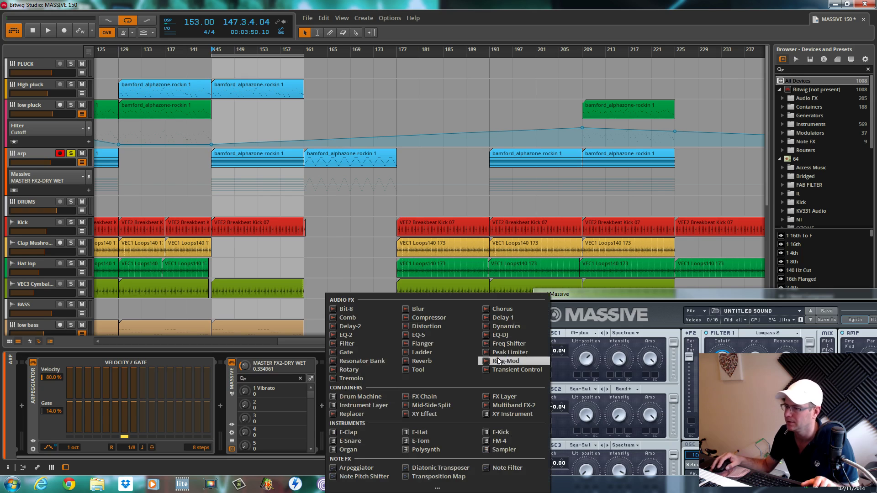
click(365, 329)
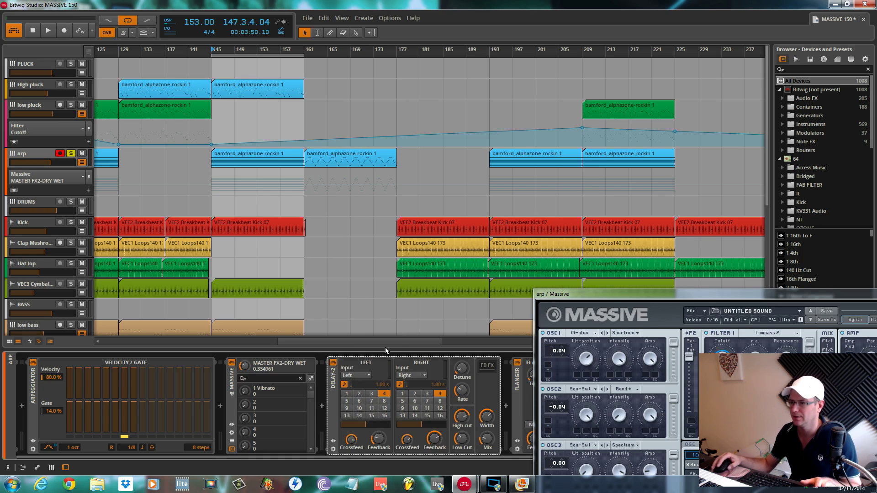
click(349, 394)
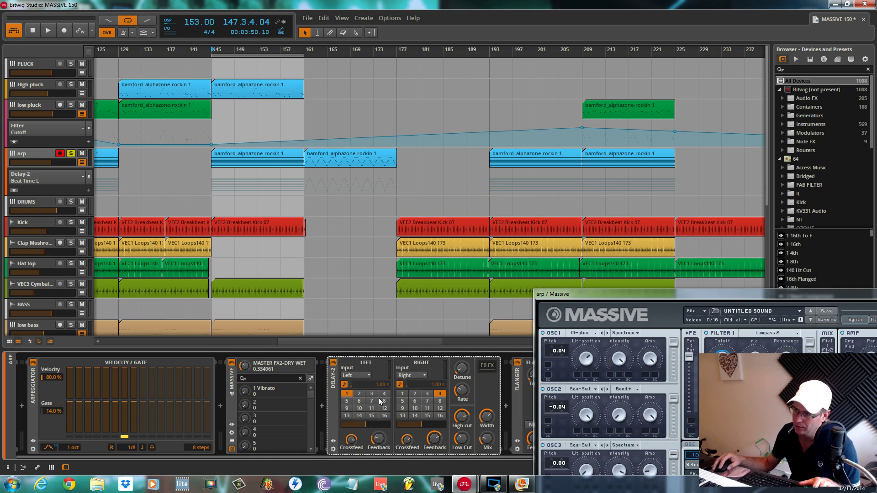
click(359, 394)
click(435, 438)
key(space)
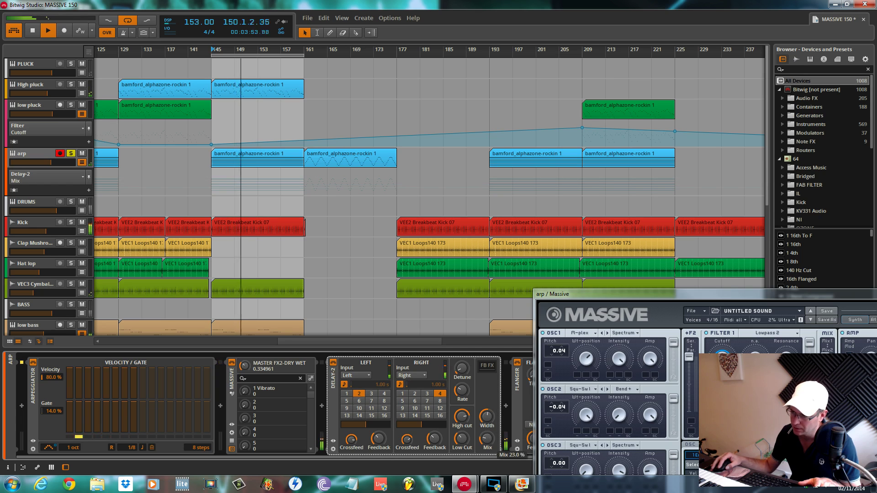
drag(610, 296, 389, 50)
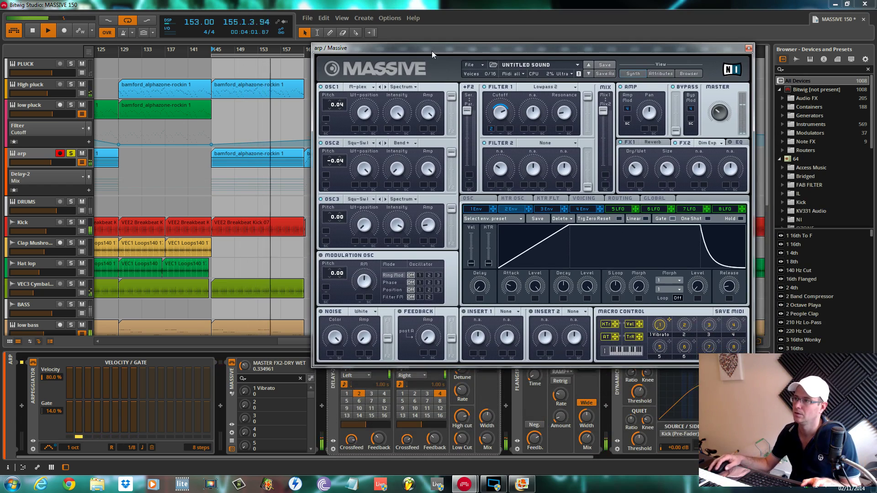
Set Massive's FX2 to Delay Synced with the left time at 2/16.
drag(425, 47, 553, 104)
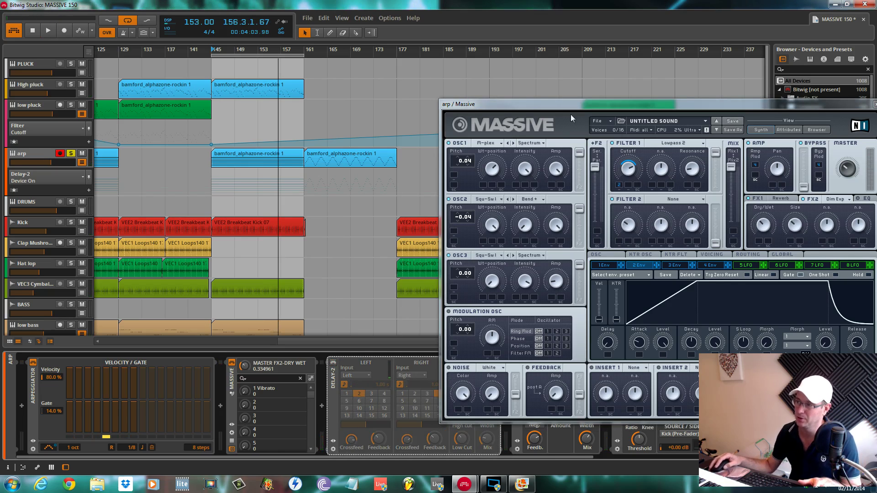
drag(581, 111, 351, 74)
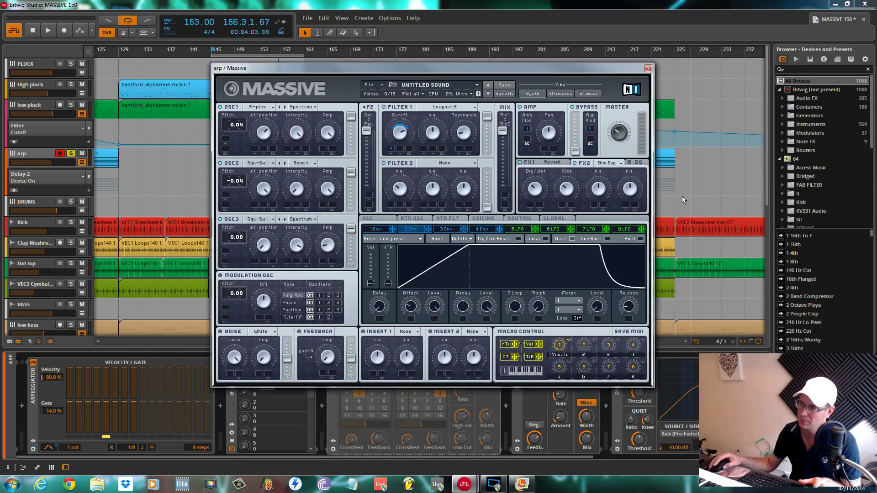
click(614, 163)
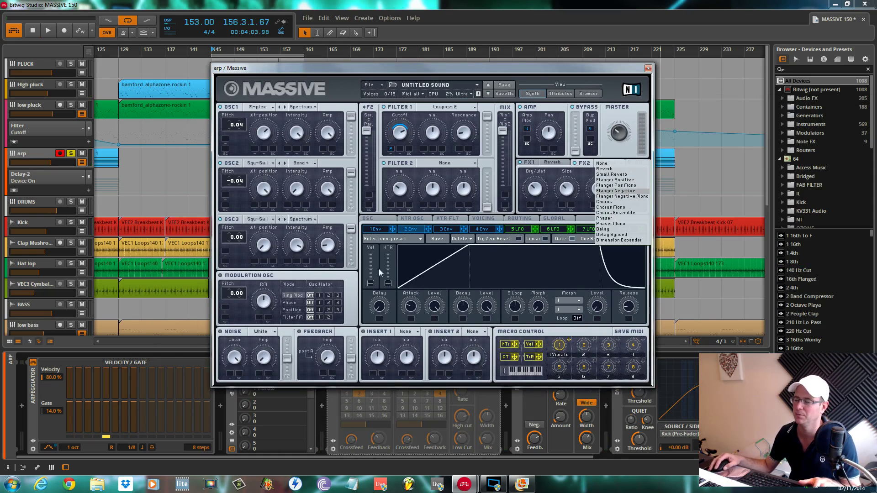
click(625, 236)
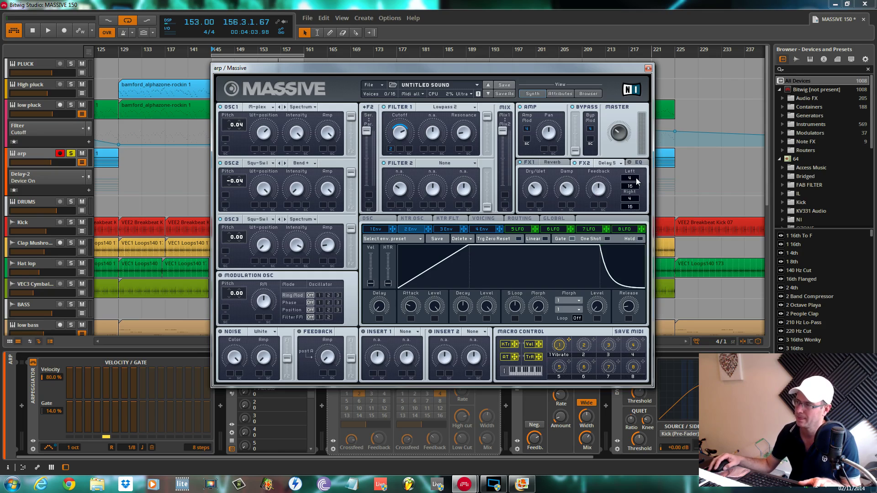
drag(636, 178, 637, 176)
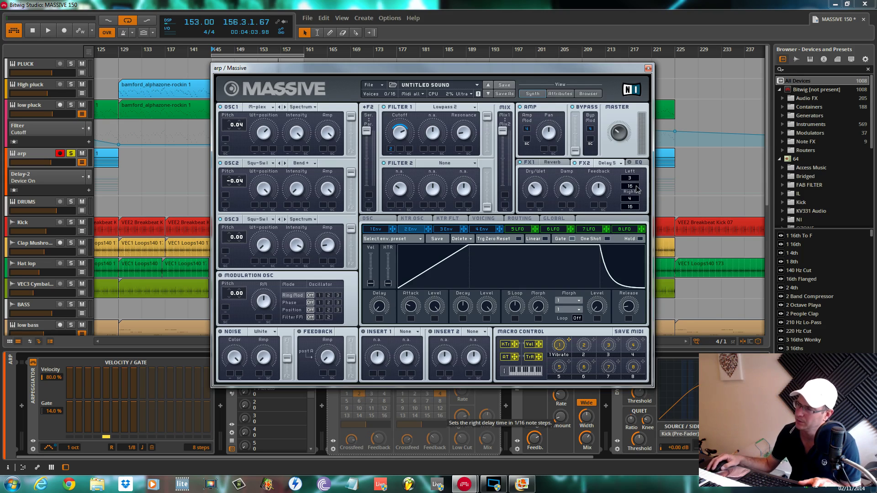
Dial in the synced delay's dry/wet, damping and feedback while playing, then stop.
key(space)
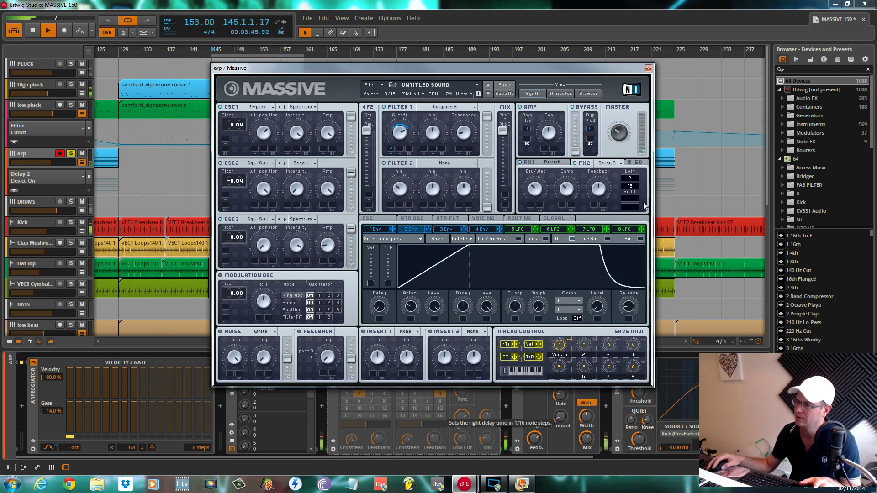
click(538, 189)
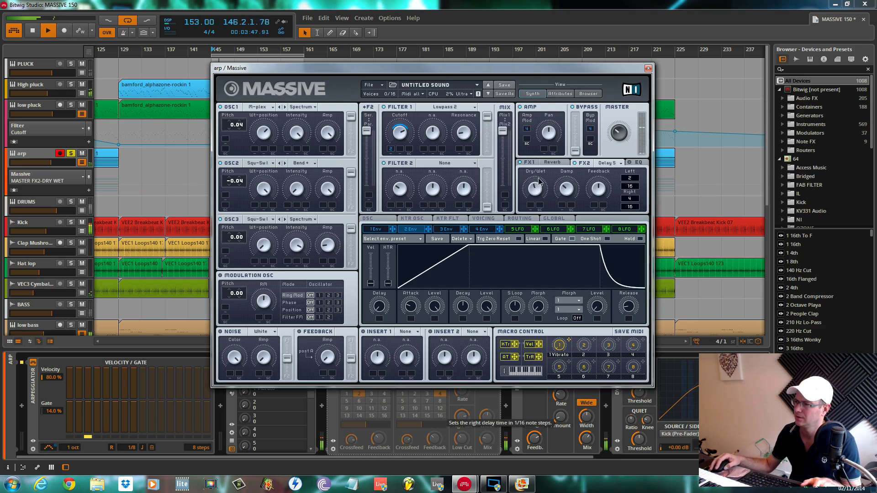
click(601, 182)
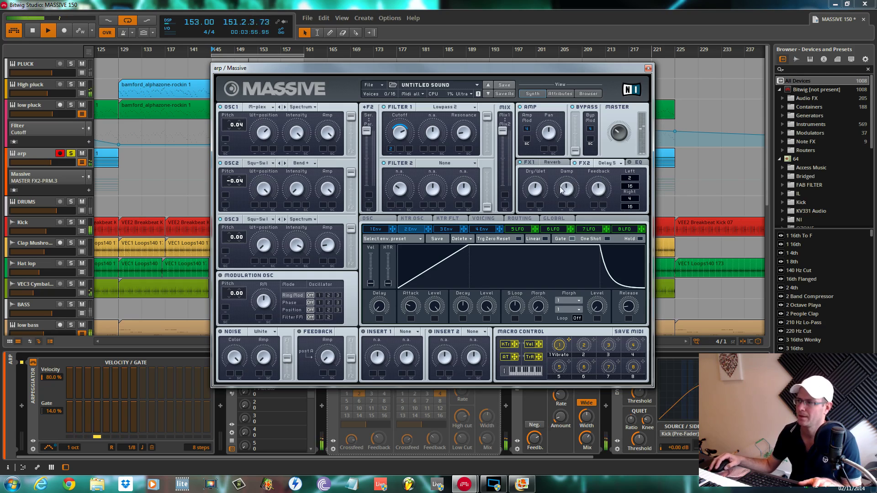
click(538, 194)
click(597, 191)
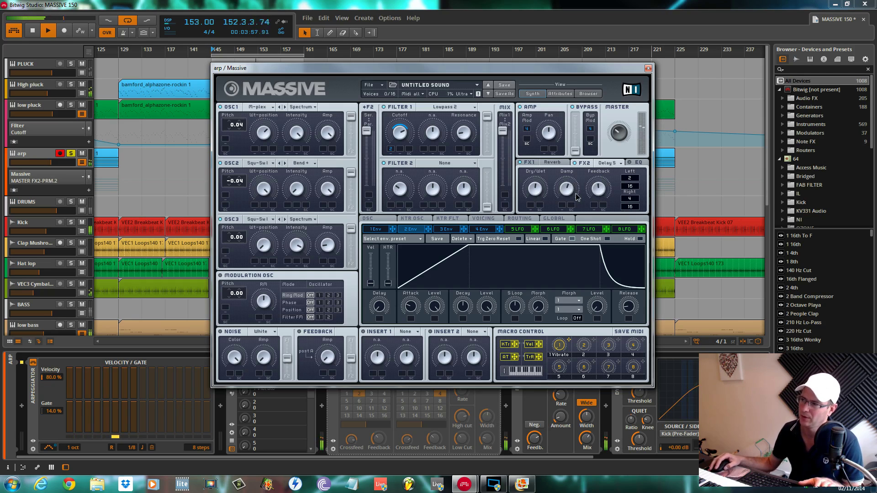
click(530, 193)
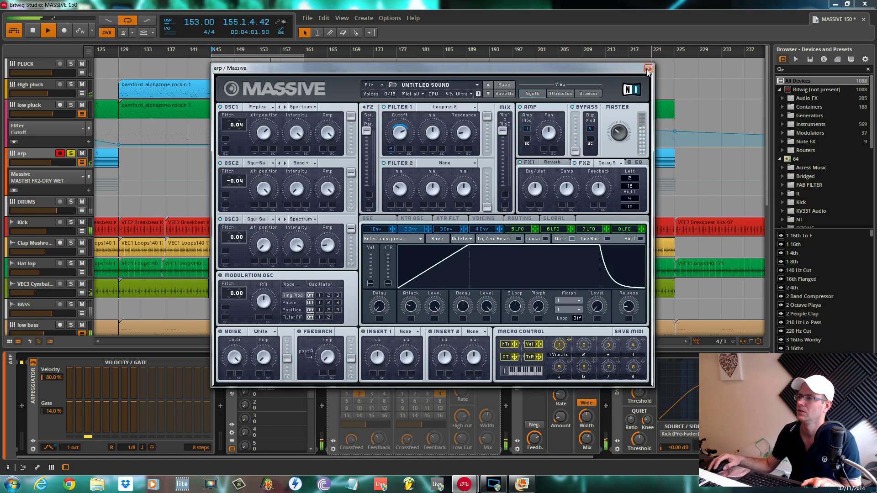
key(space)
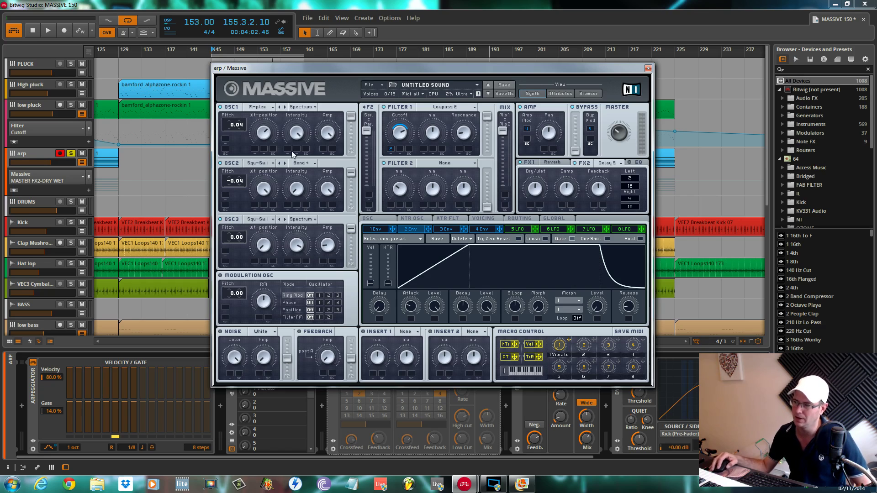
Switch Massive's seventh modulator (7 LFO) to Stepper.
click(601, 233)
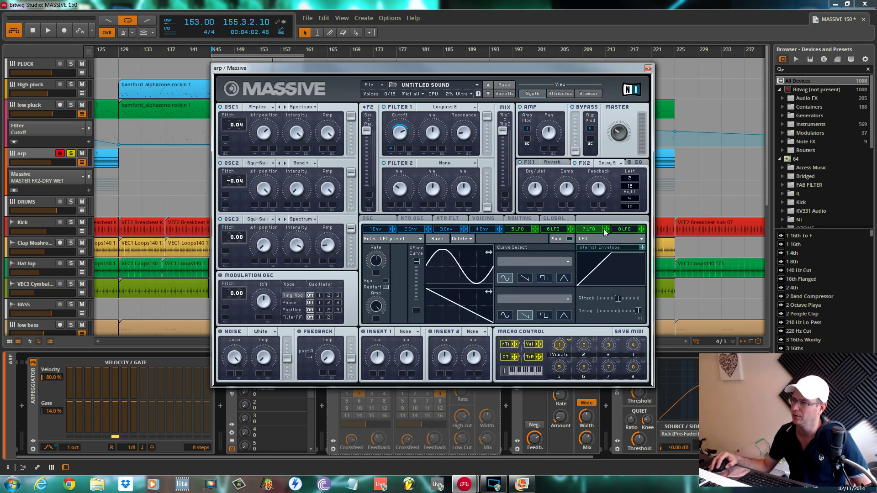
click(634, 239)
click(642, 253)
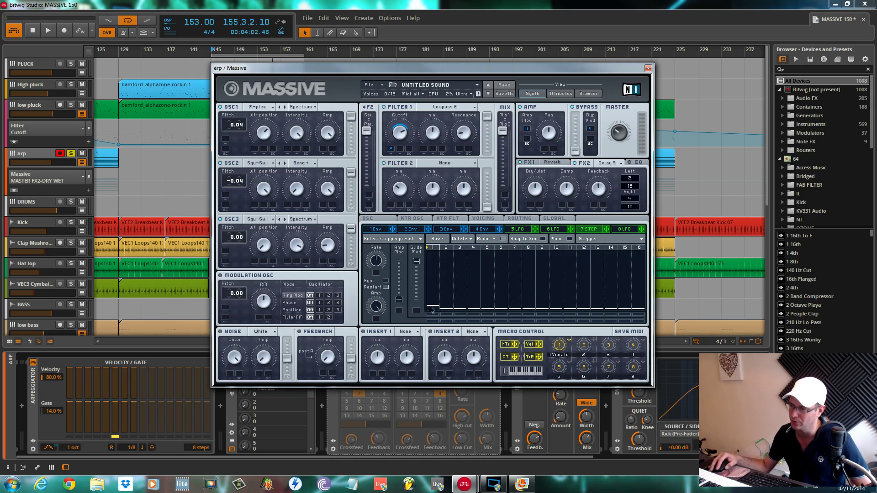
Draw rising bar heights across the first steps of the stepper grid.
click(435, 273)
drag(448, 303, 450, 263)
mouse_move(458, 307)
mouse_down()
mouse_move(459, 289)
mouse_move(433, 305)
mouse_up()
mouse_move(443, 265)
mouse_down()
mouse_move(443, 300)
mouse_move(456, 284)
mouse_move(447, 302)
mouse_move(464, 295)
mouse_move(476, 309)
mouse_move(478, 283)
mouse_move(496, 306)
mouse_move(489, 311)
mouse_move(491, 264)
mouse_move(501, 305)
mouse_move(510, 274)
mouse_up()
Move the Massive window off the arrangement, start playback and click the arp track's S button.
drag(482, 68, 609, 235)
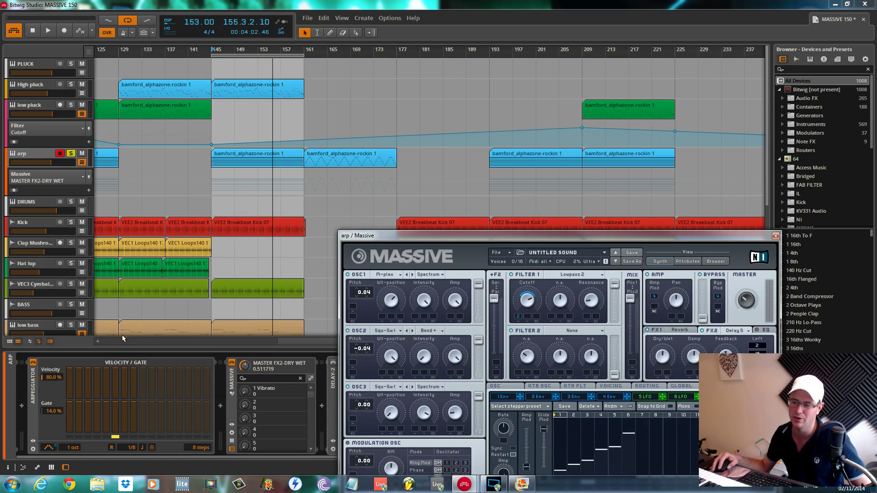
drag(401, 236, 357, 89)
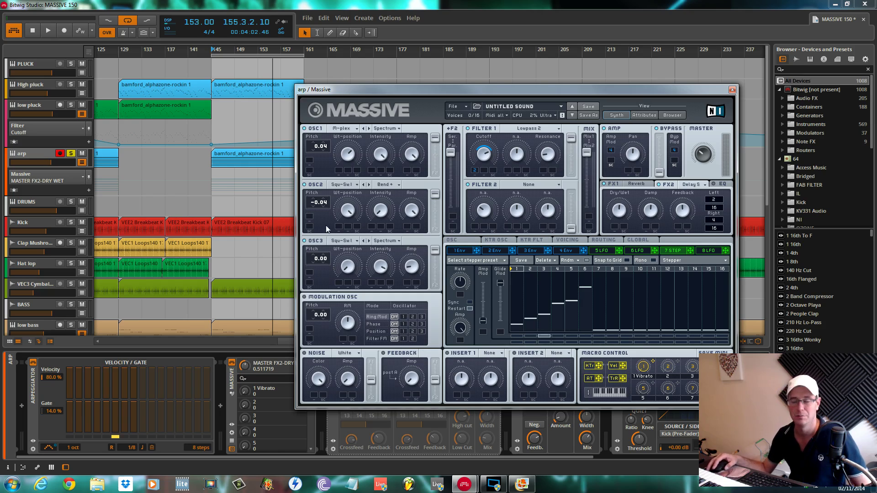
drag(401, 92, 473, 201)
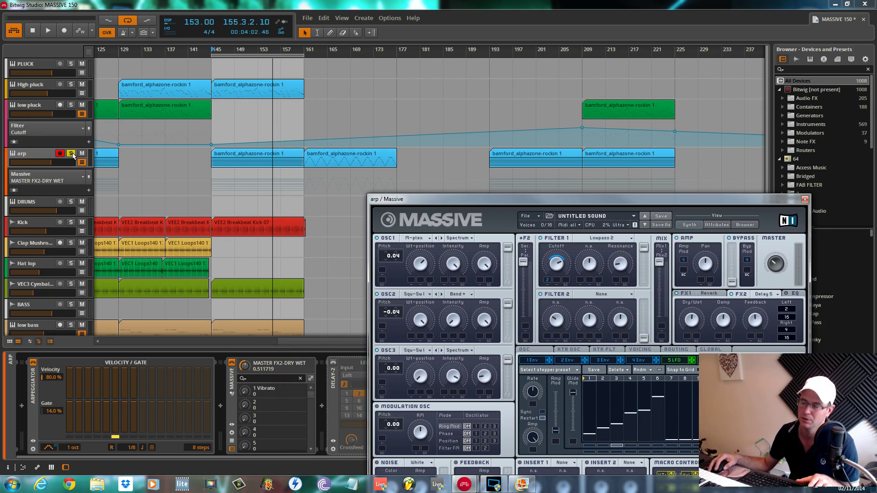
key(space)
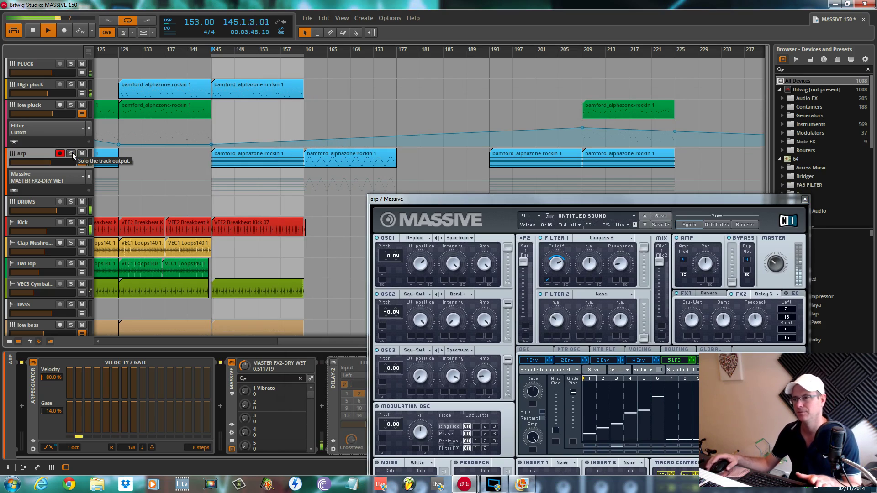
click(71, 154)
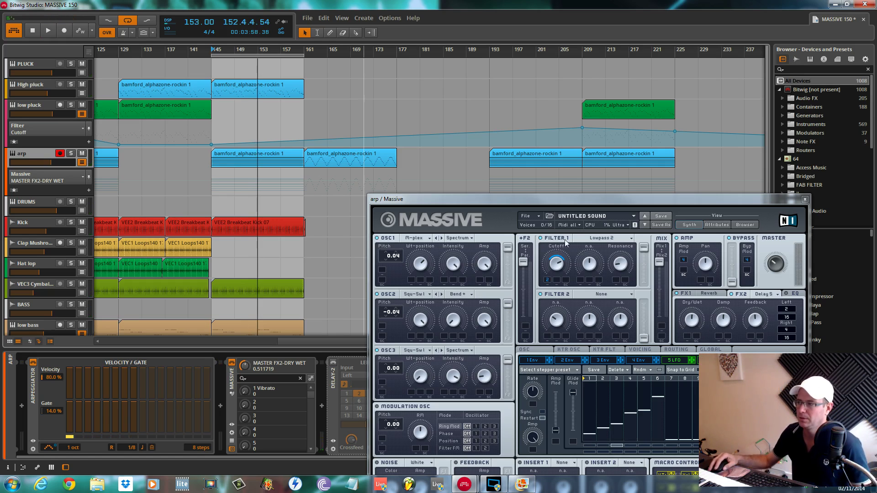
drag(608, 194, 321, 49)
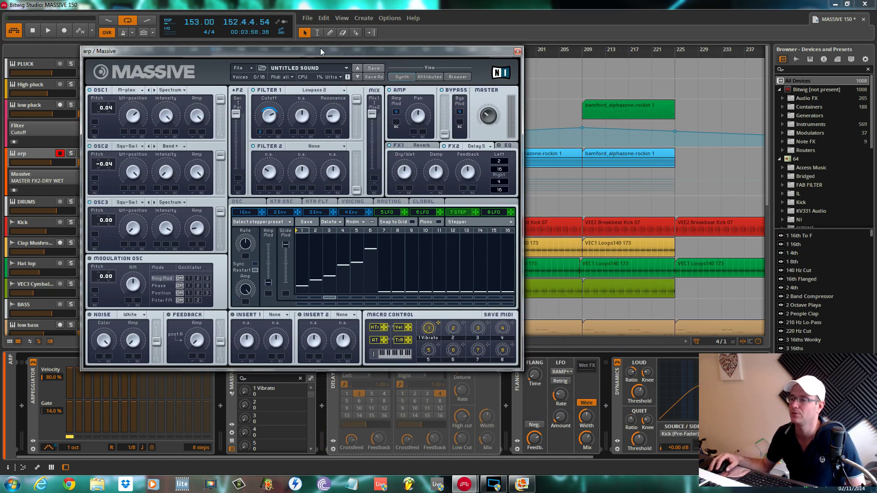
drag(321, 48, 338, 60)
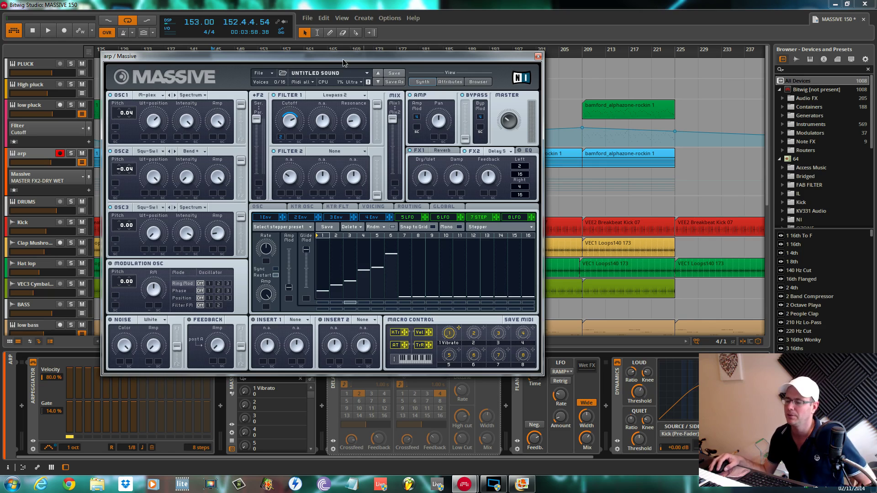
drag(343, 62, 386, 19)
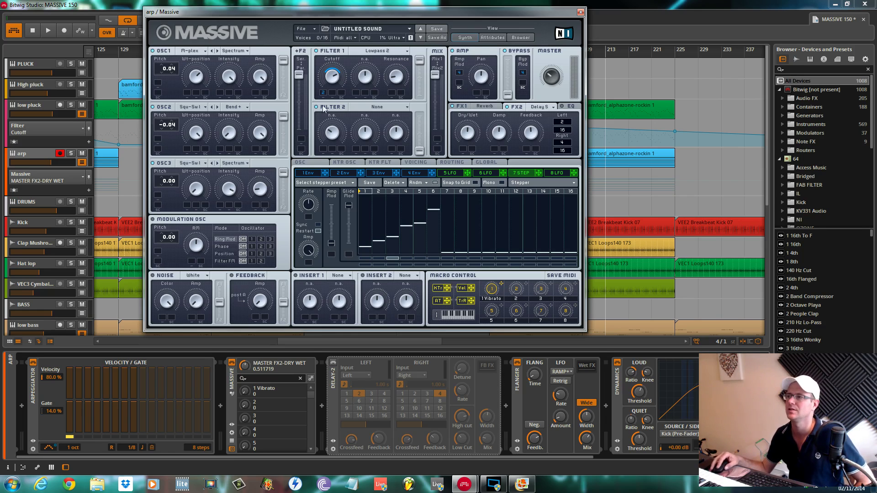
drag(353, 16, 508, 145)
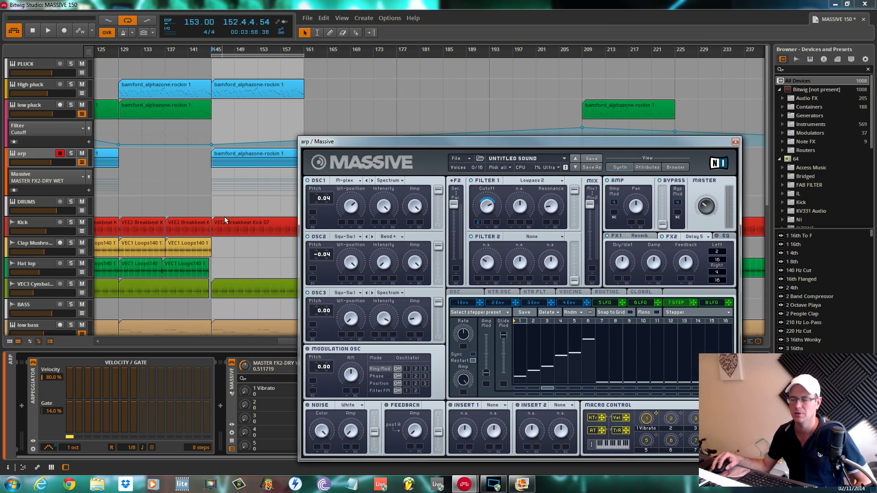
drag(446, 143, 328, 32)
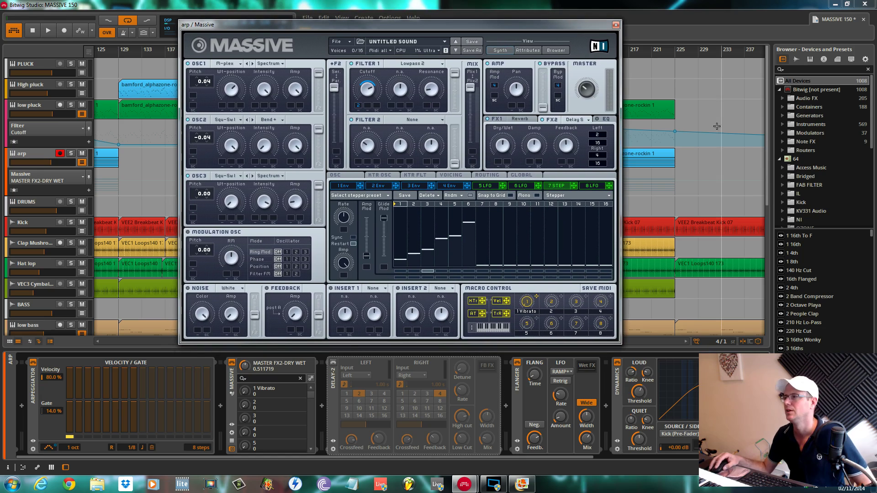